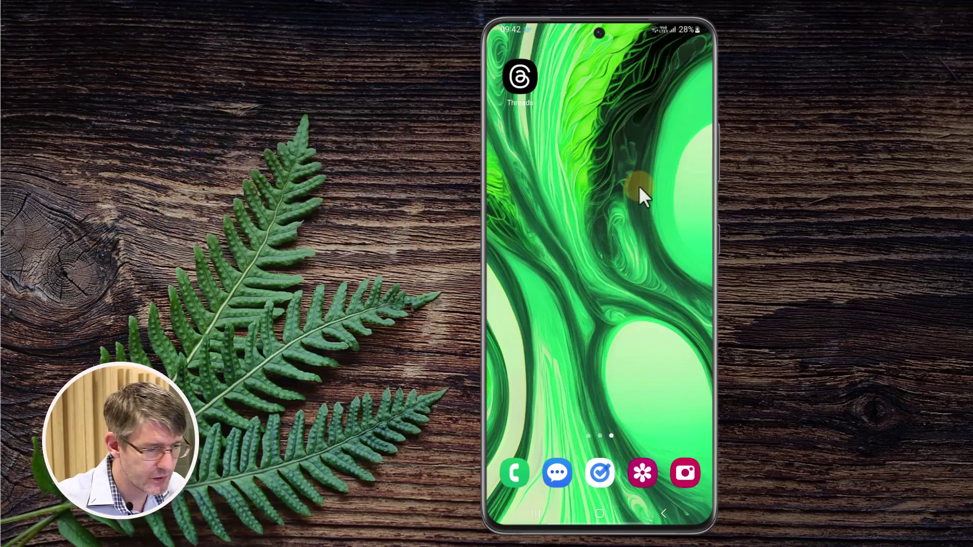
Open Google Play from the Google apps folder.
scroll(638, 185, down, 2)
click(639, 186)
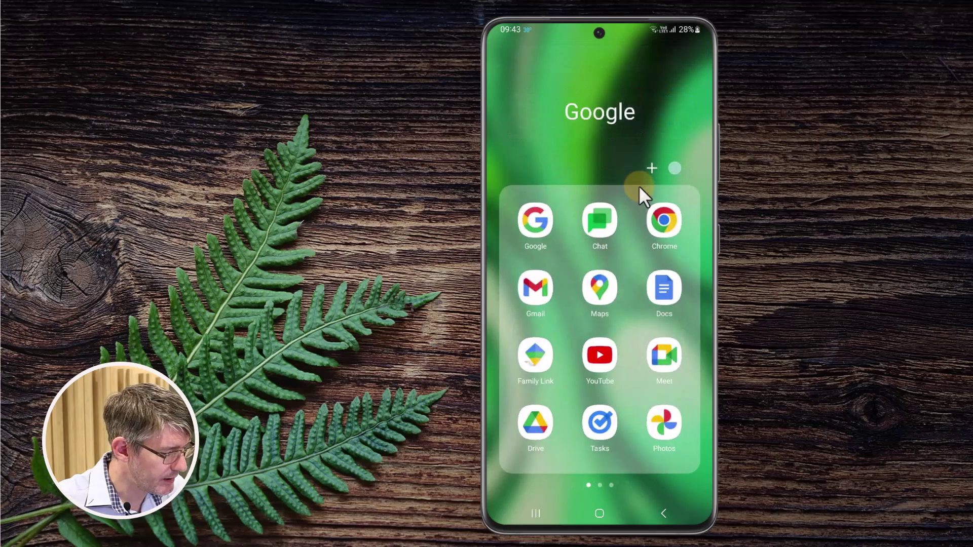
scroll(639, 185, right, 1)
click(536, 218)
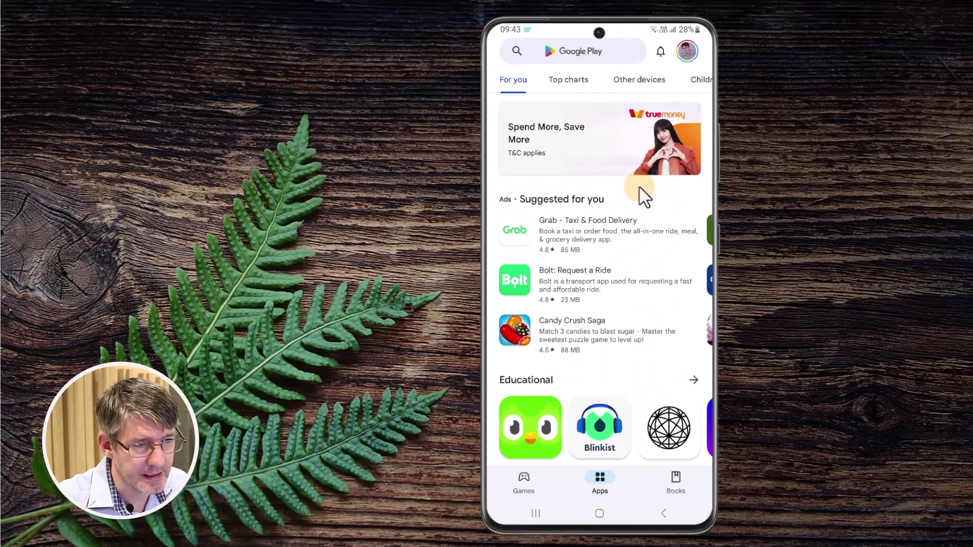
Search the store for 'threads' and launch the installed Threads app from its listing.
click(609, 53)
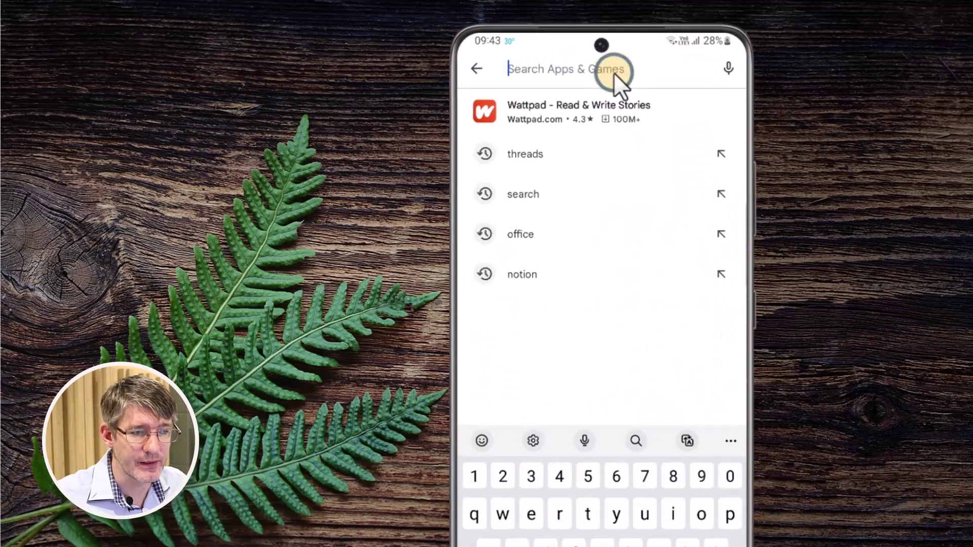
text(threads)
key(Return)
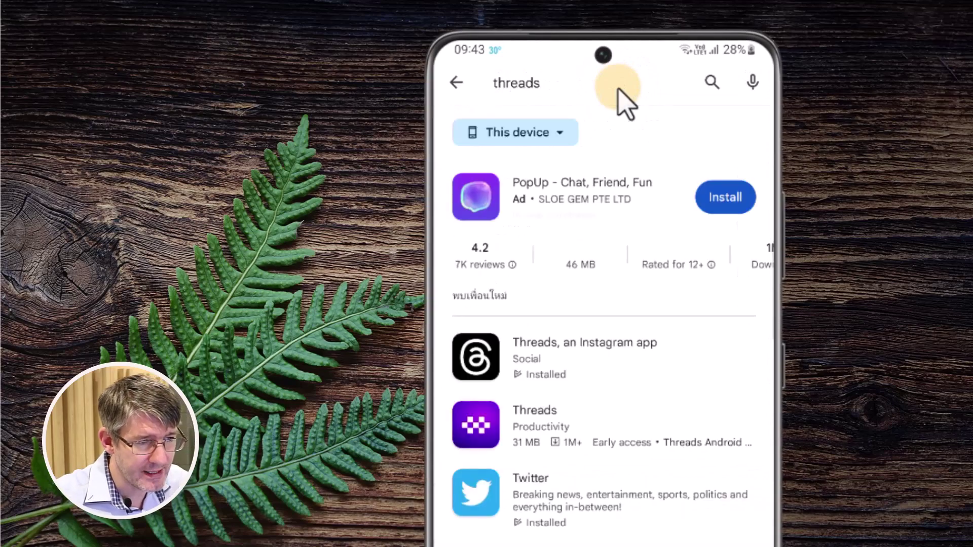
click(591, 356)
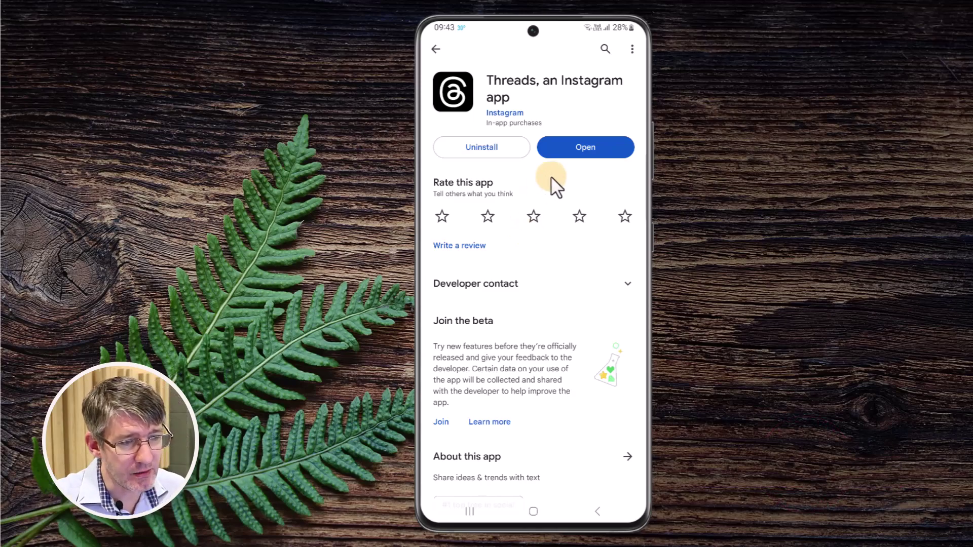
click(602, 147)
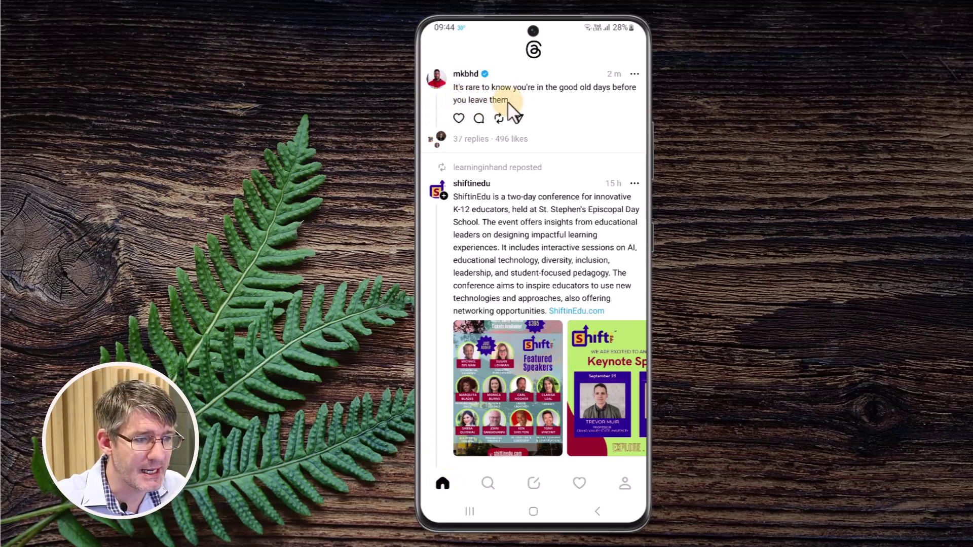
Scroll down the home feed to the shapegrams Growth Mindset Posters and Slides post.
scroll(536, 230, down, 10)
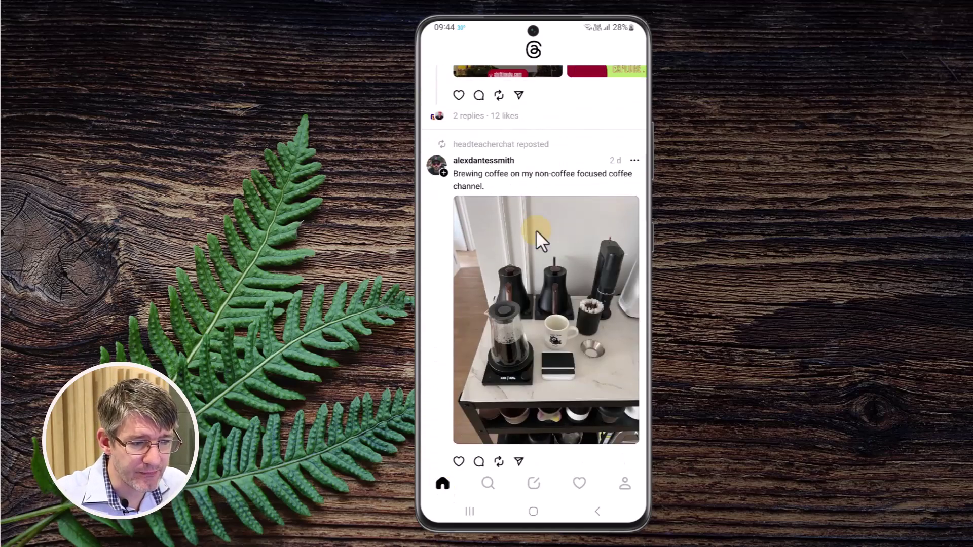
scroll(536, 230, down, 5)
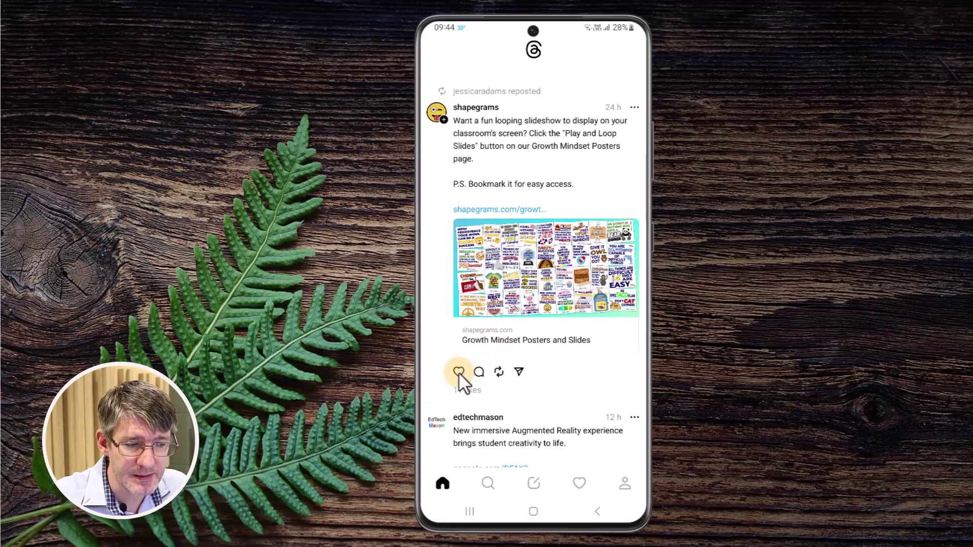
Preview the shapegrams post's repost and share sheets without using them, then like it.
click(498, 373)
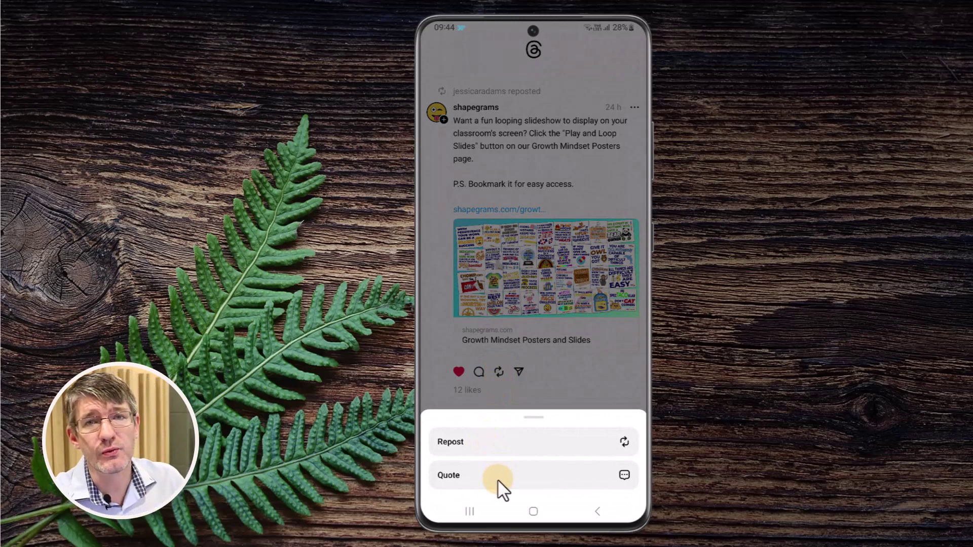
click(540, 385)
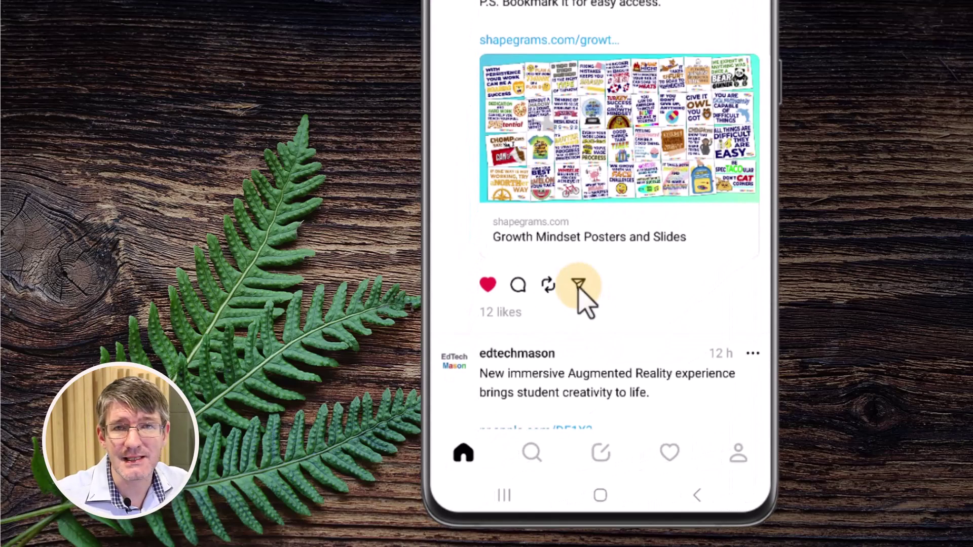
click(579, 287)
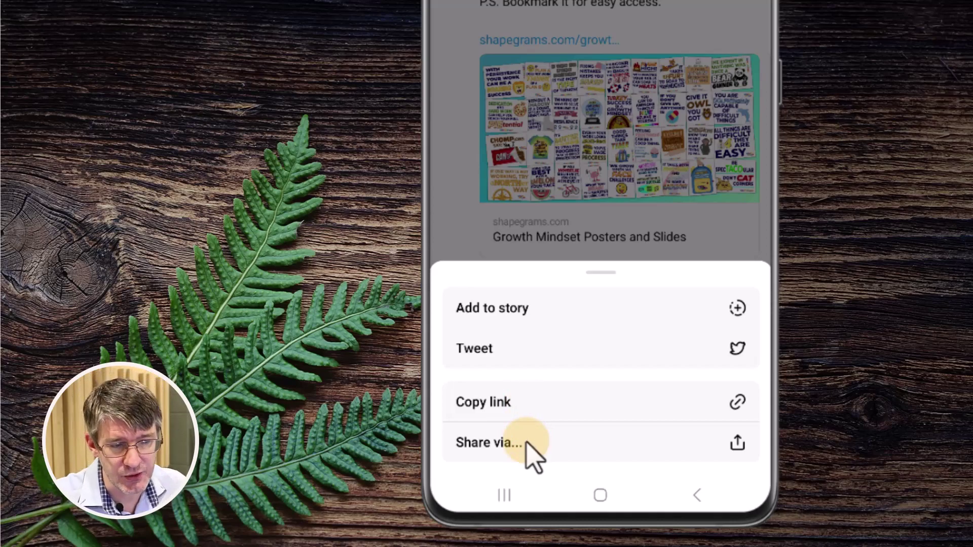
click(646, 16)
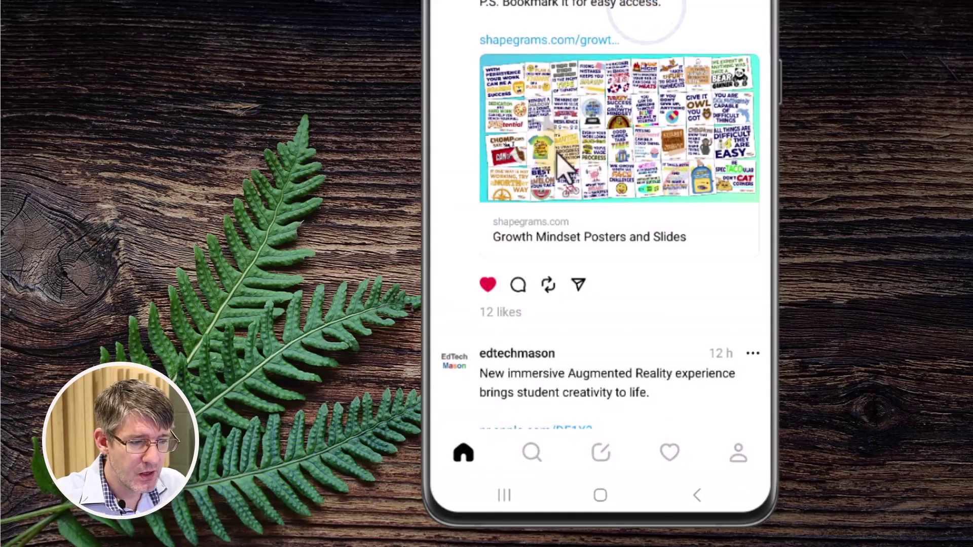
click(518, 285)
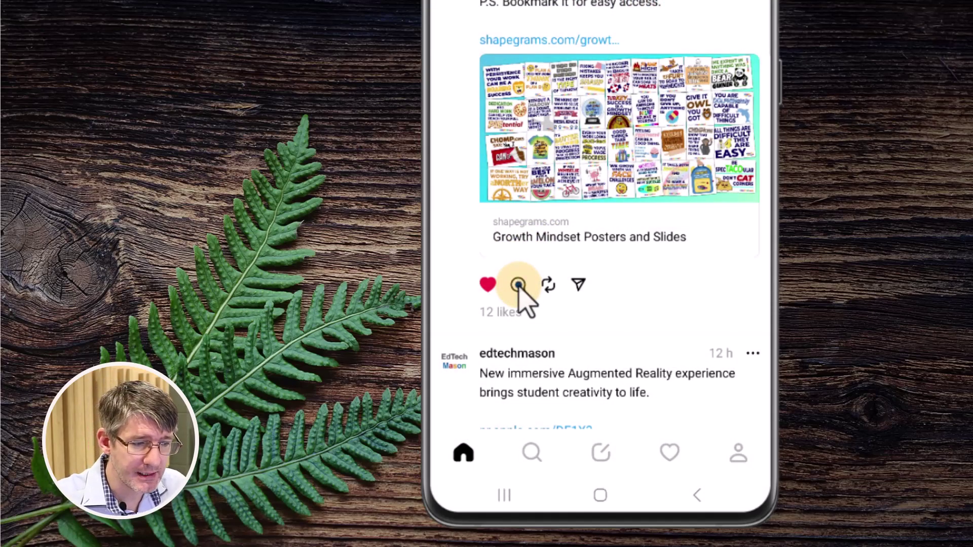
Open a reply to the shapegrams post, then open and close Gallery without attaching anything.
click(518, 285)
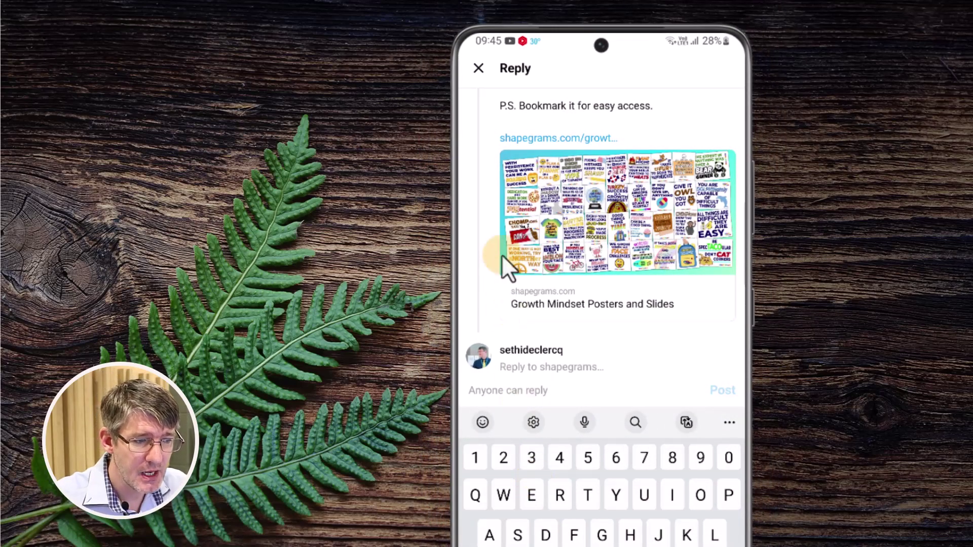
scroll(485, 182, up, 3)
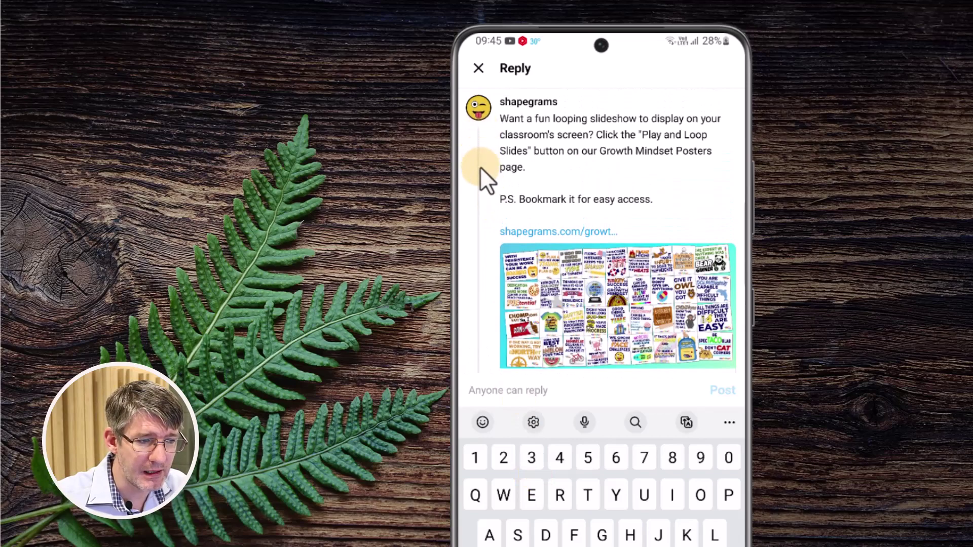
scroll(479, 340, down, 5)
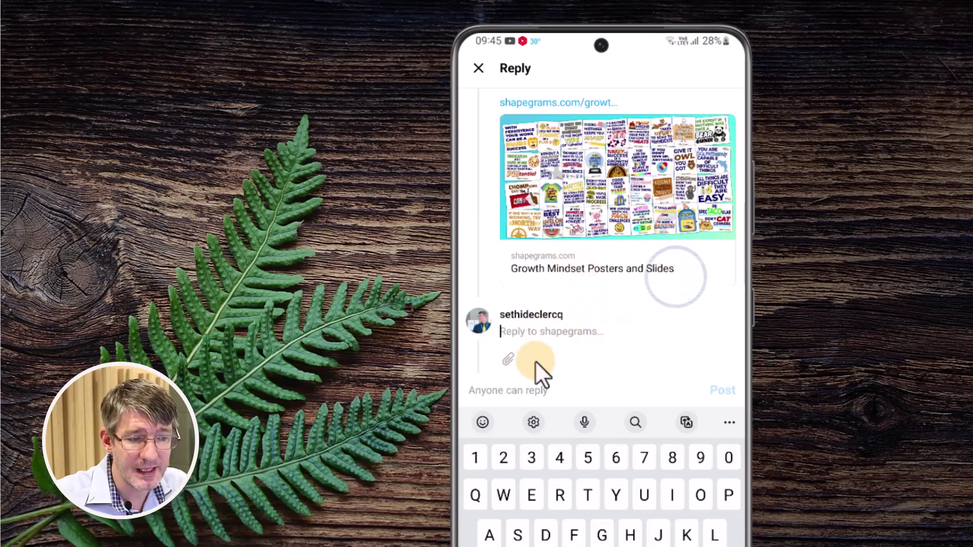
click(509, 361)
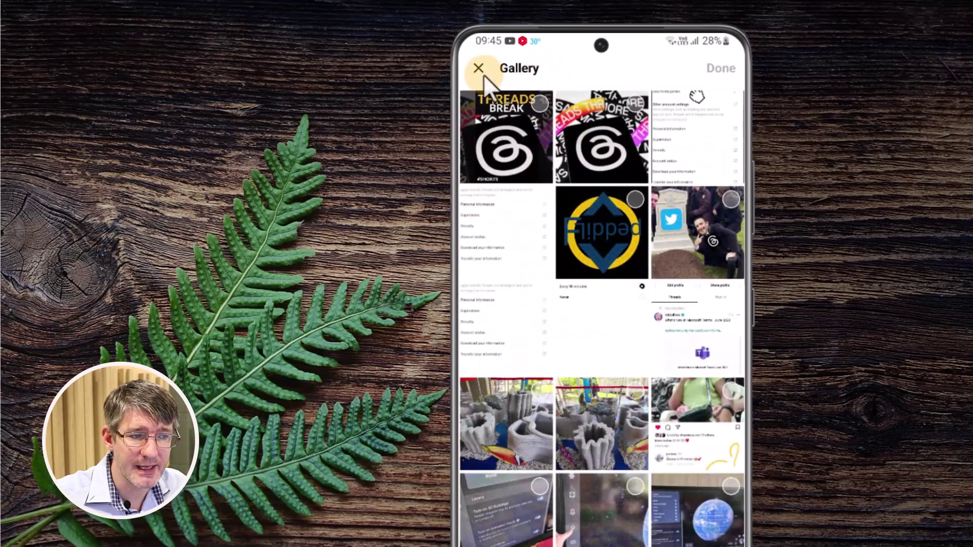
click(479, 68)
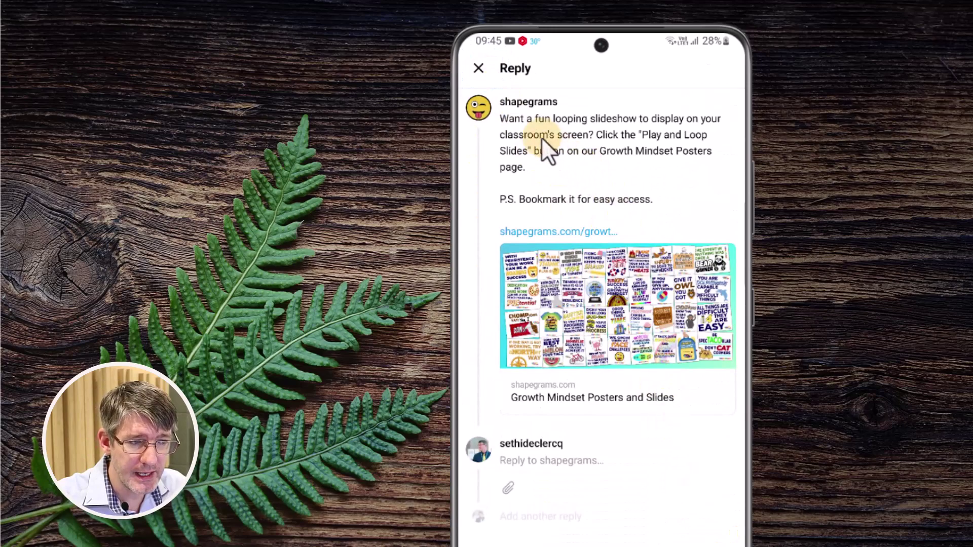
Leave the empty reply and follow the shapegrams account, confirming the follow.
click(478, 67)
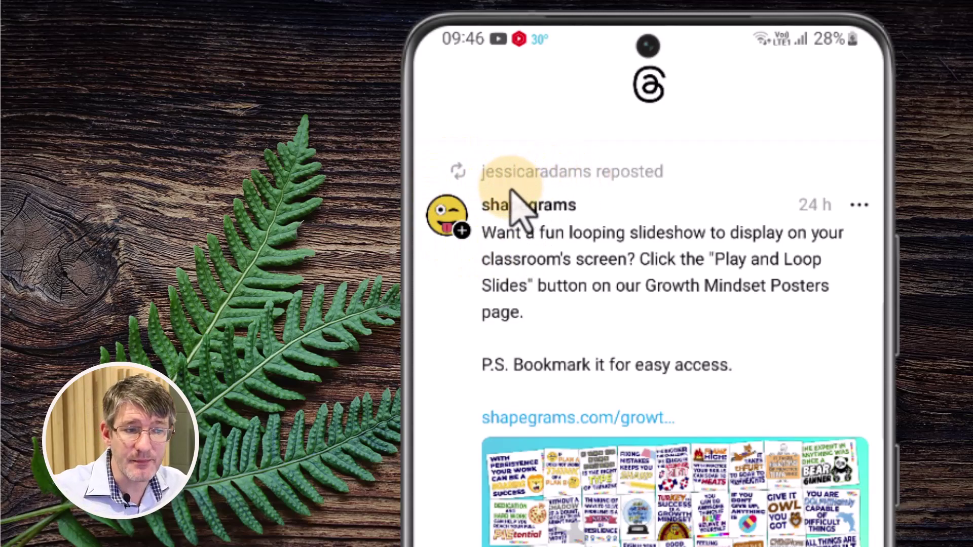
click(461, 232)
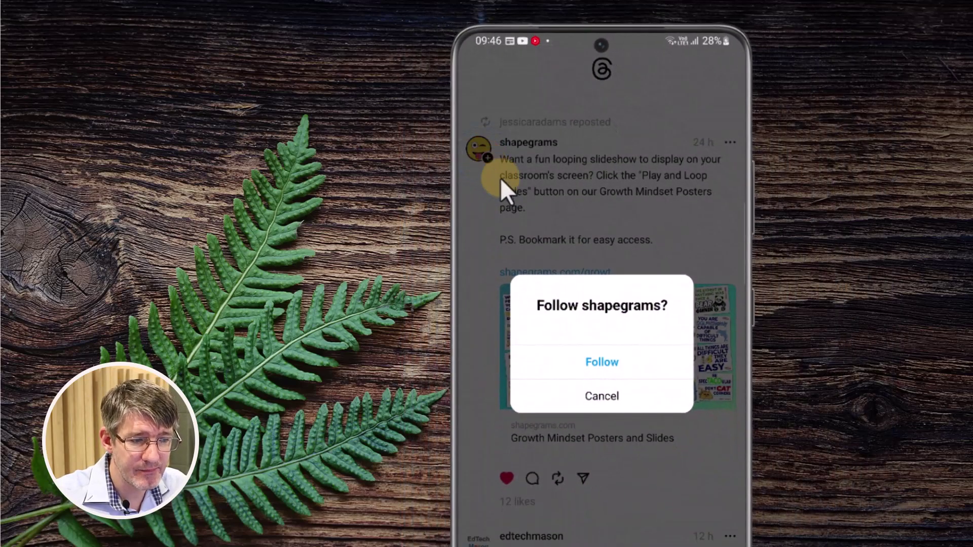
click(617, 368)
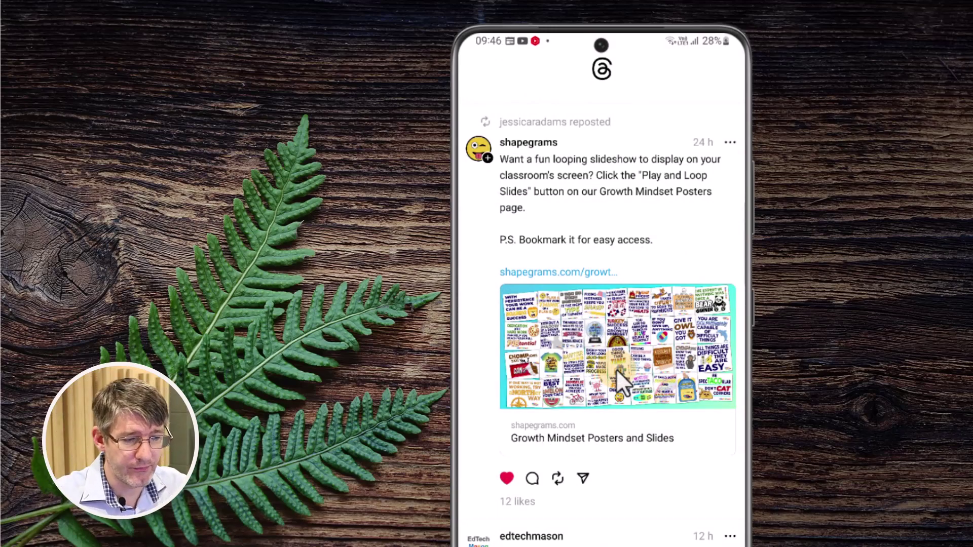
drag(623, 509, 624, 406)
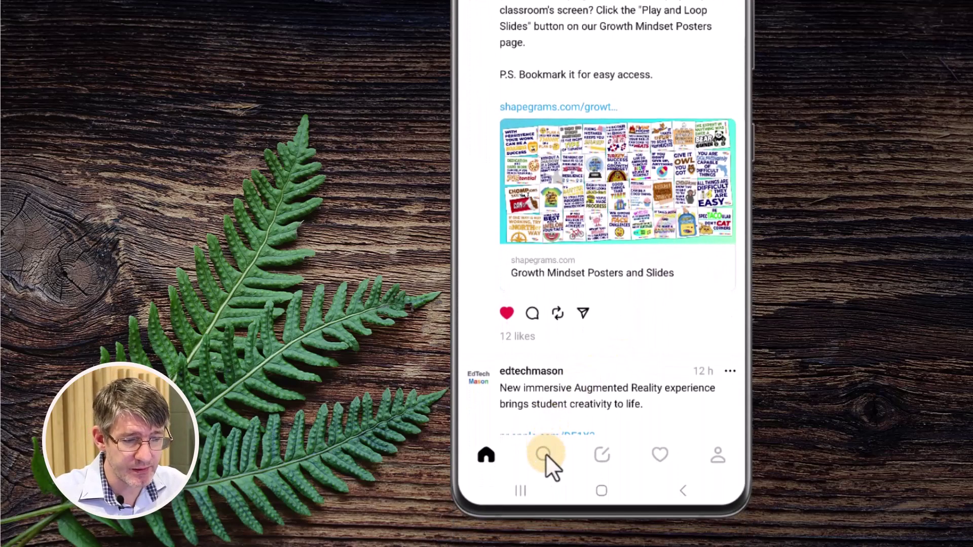
Search for 'natgeo' and open the National Geographic profile.
click(545, 454)
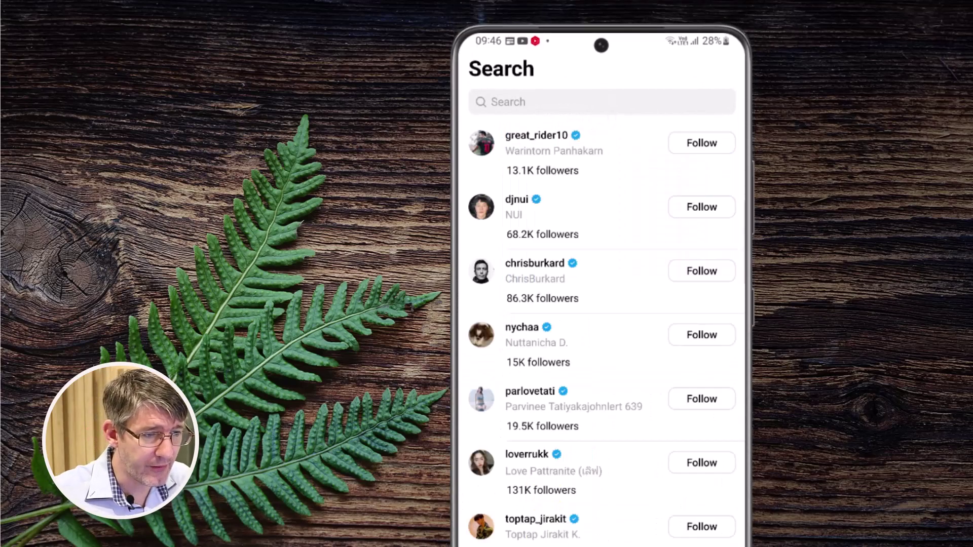
click(536, 112)
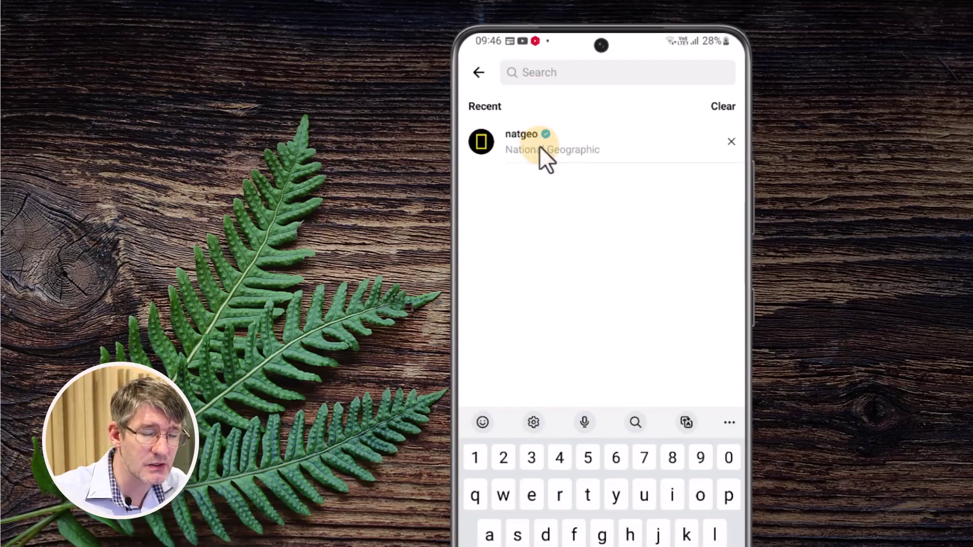
text(natgeo)
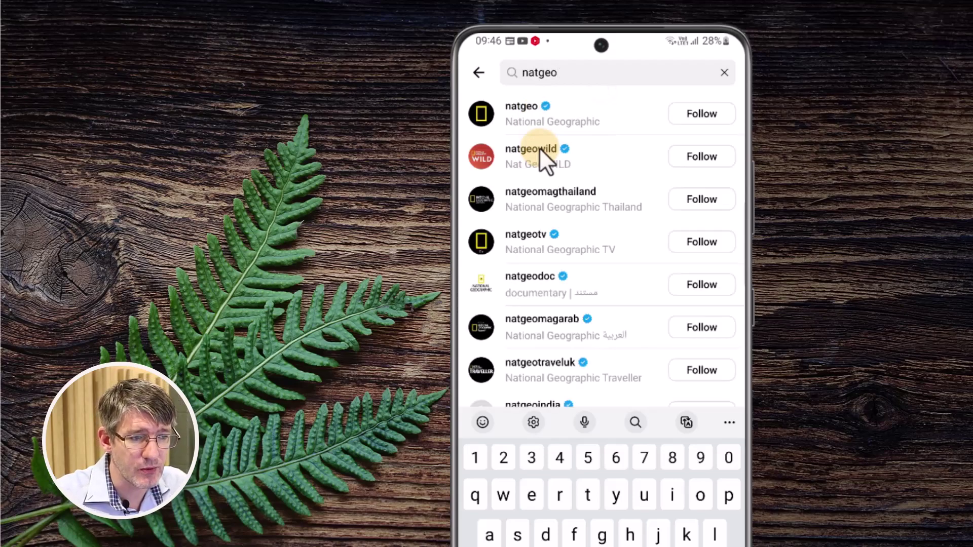
click(526, 109)
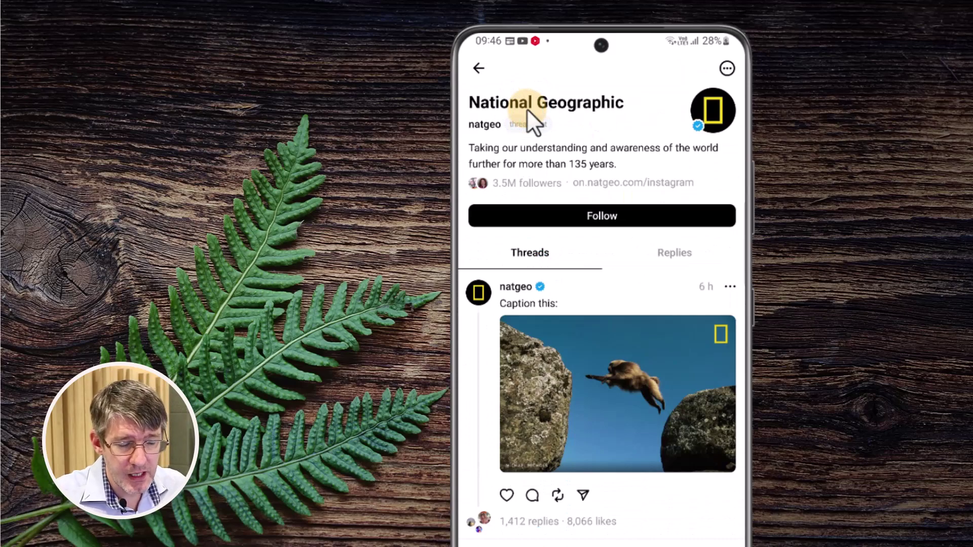
Browse National Geographic's Replies tab, then return to its Threads list.
scroll(630, 432, down, 2)
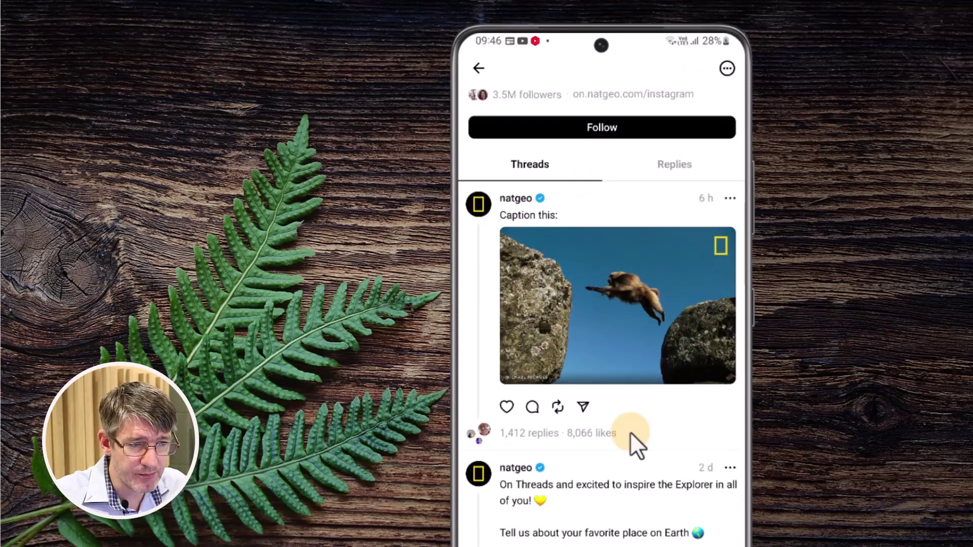
scroll(630, 432, up, 2)
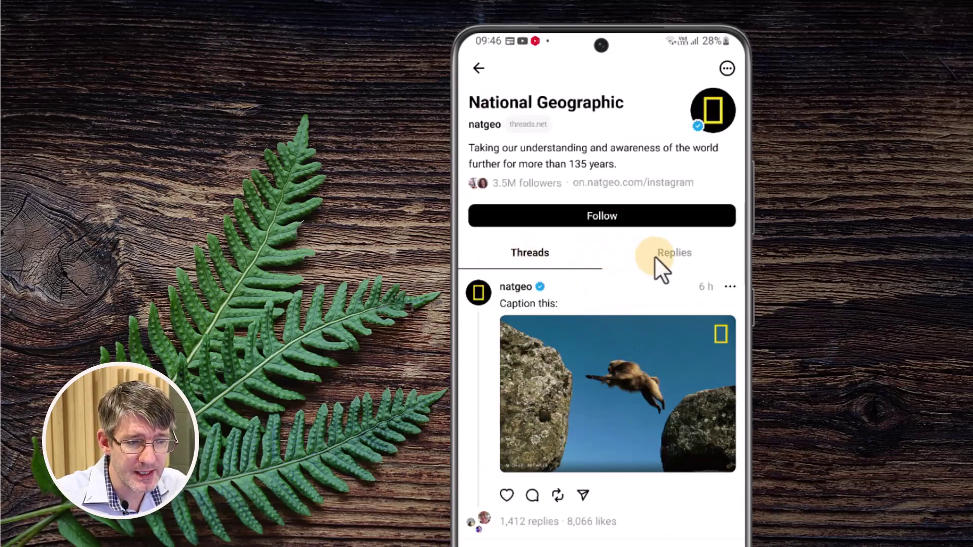
click(680, 253)
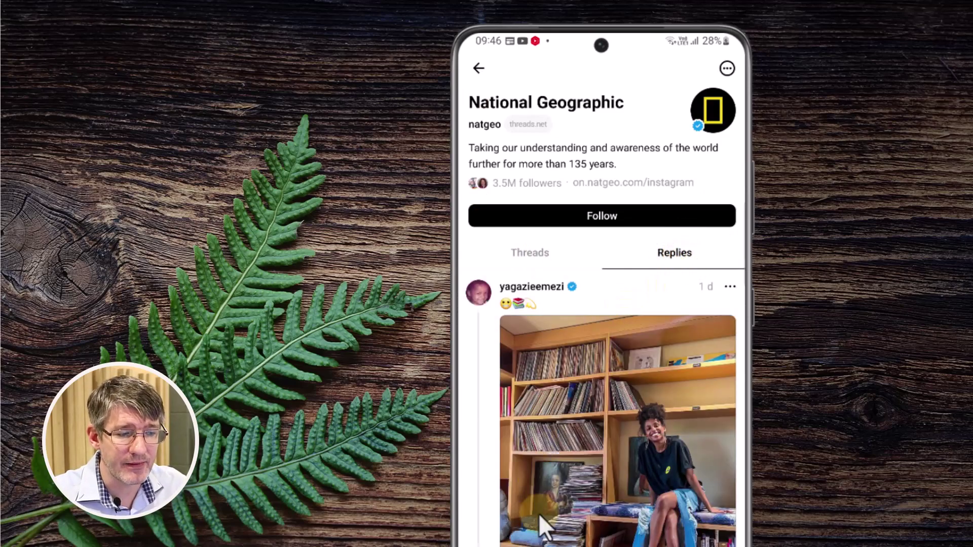
scroll(539, 514, down, 5)
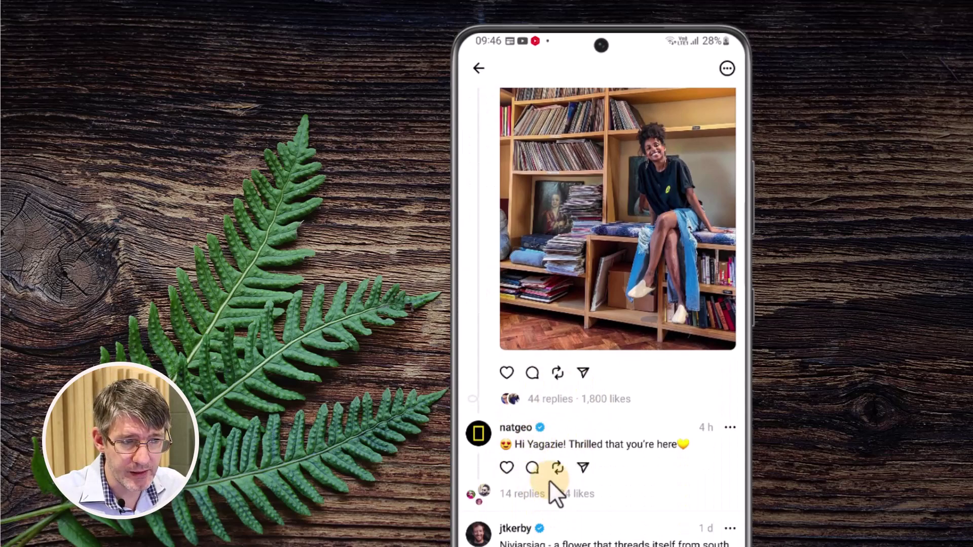
scroll(549, 480, up, 5)
click(539, 250)
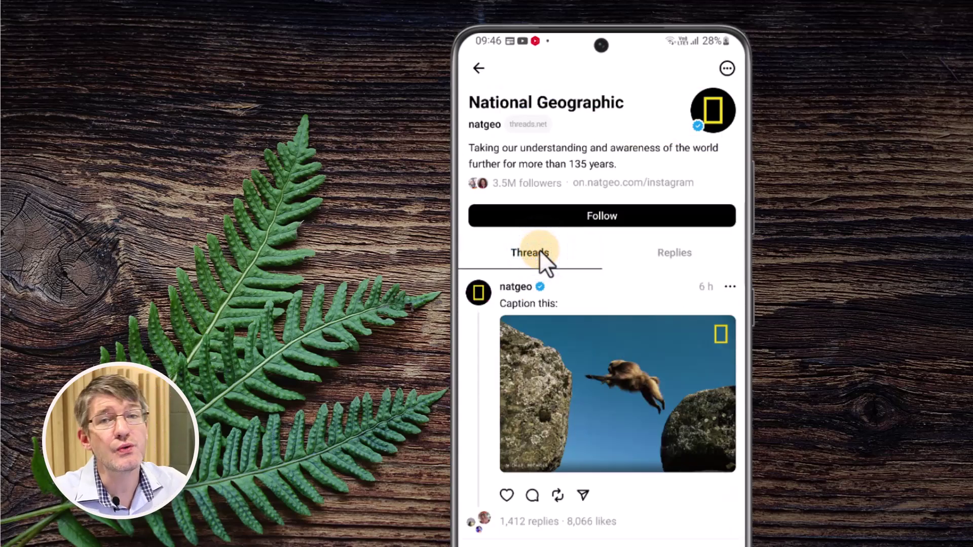
Follow National Geographic, change its post notifications, and view the profile's extra options.
click(624, 219)
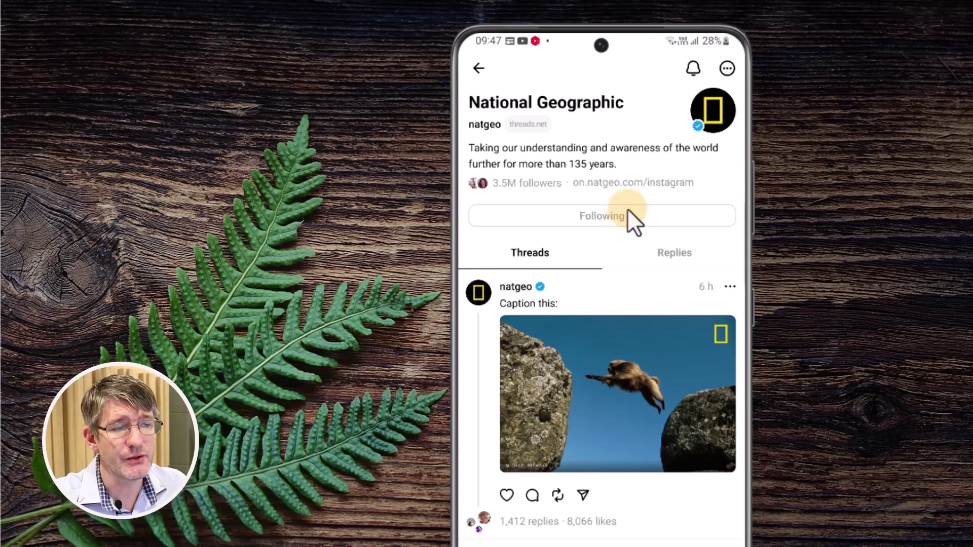
click(694, 71)
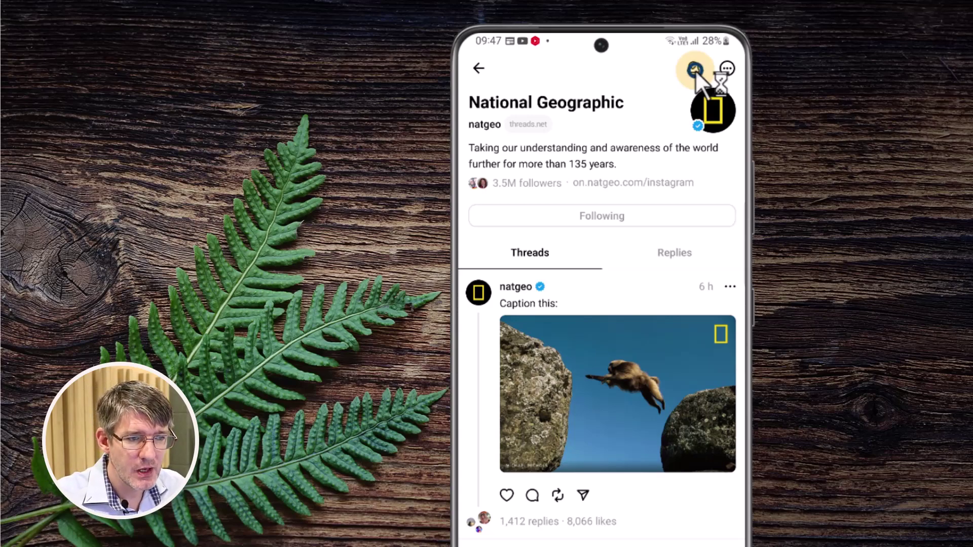
click(728, 70)
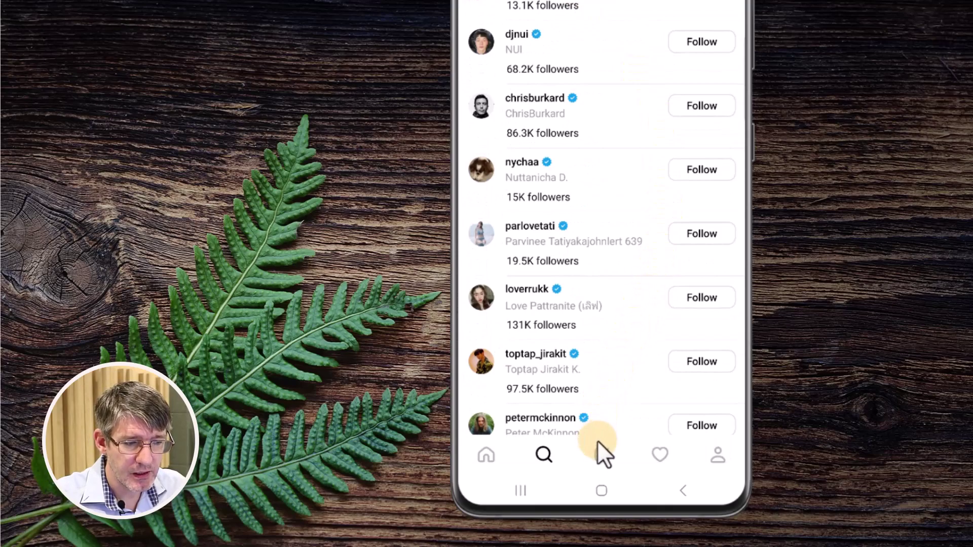
Open your own profile and switch between its Replies and Threads tabs.
click(721, 456)
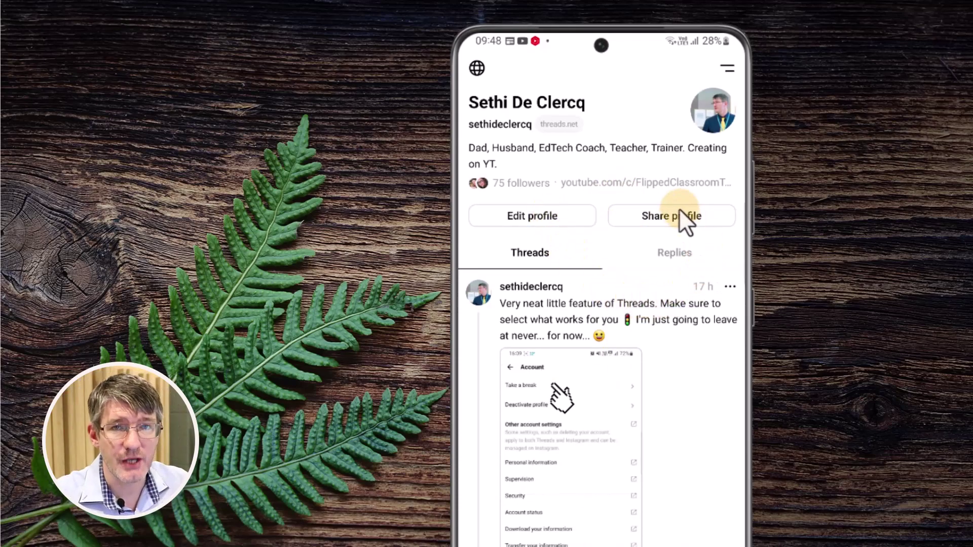
click(659, 256)
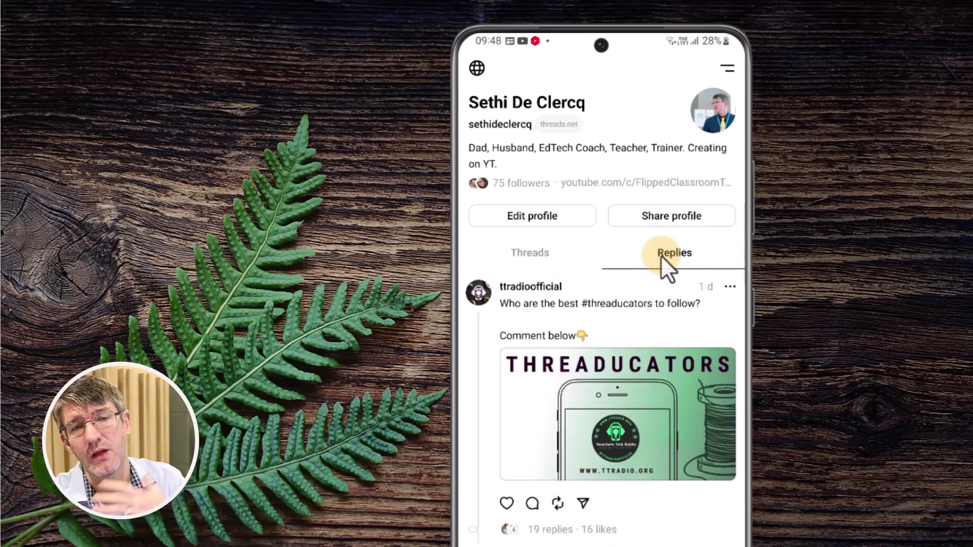
click(528, 247)
click(540, 216)
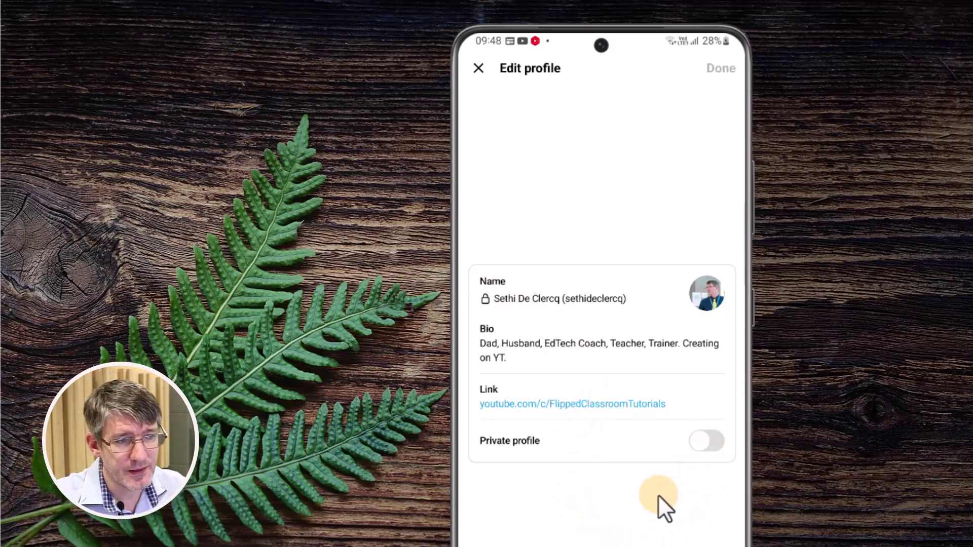
click(479, 69)
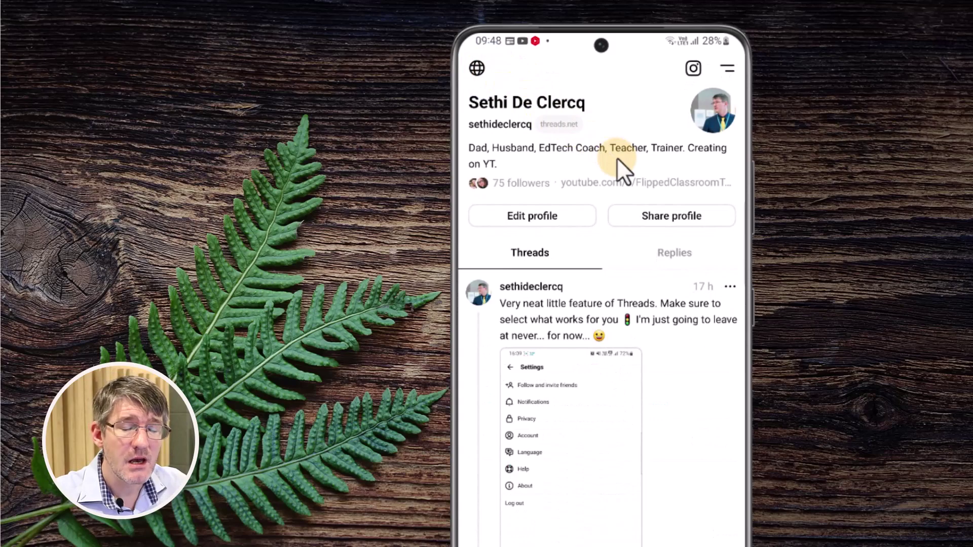
Open the app settings and look over the notification settings.
click(729, 68)
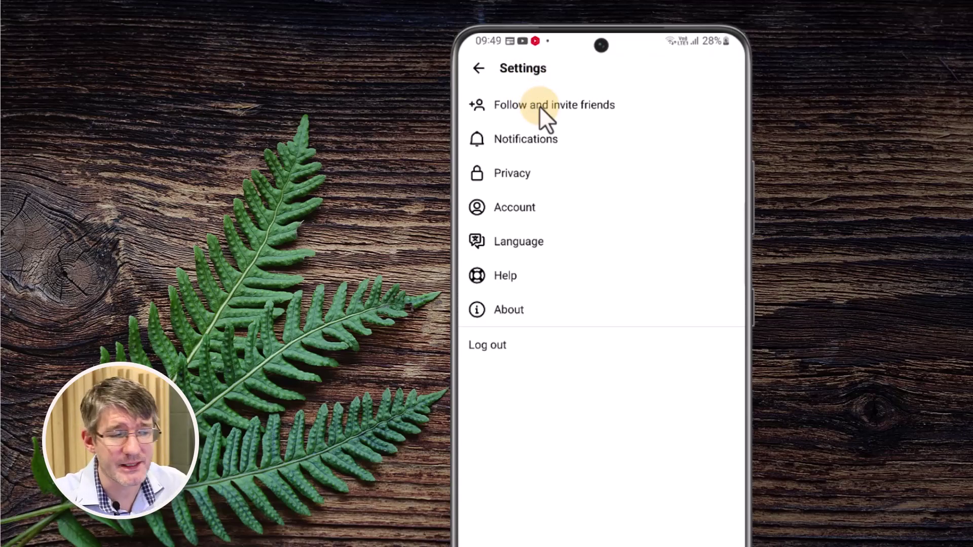
click(533, 144)
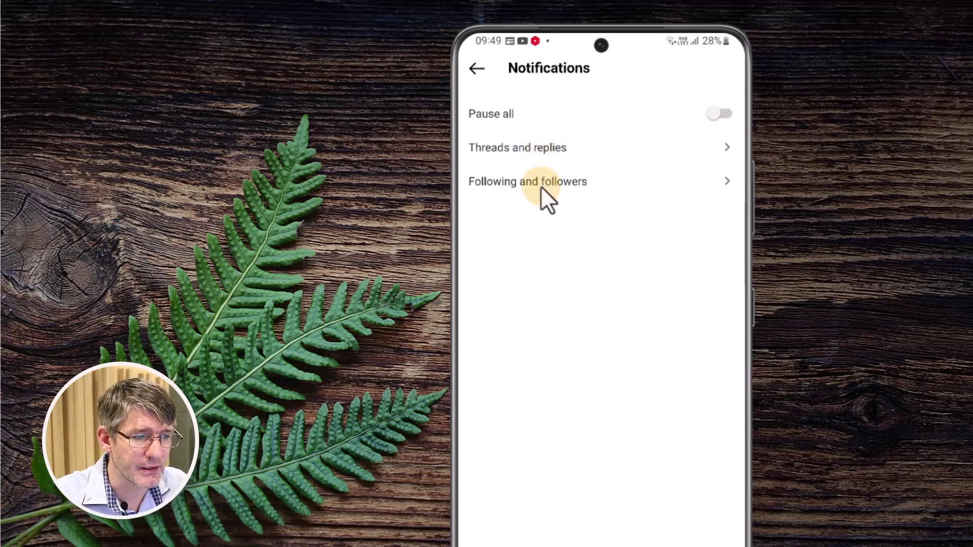
click(476, 68)
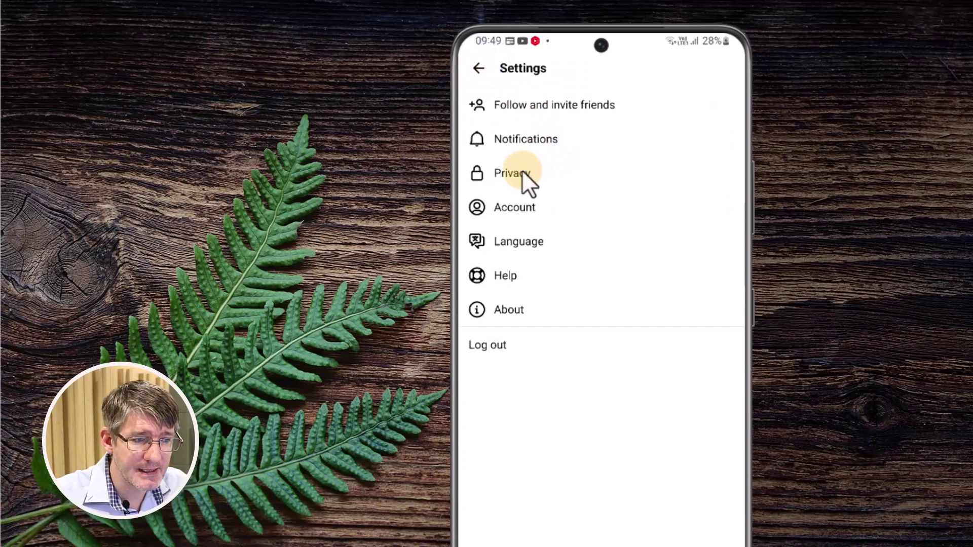
Check the Take a break reminder options under the account settings.
click(532, 208)
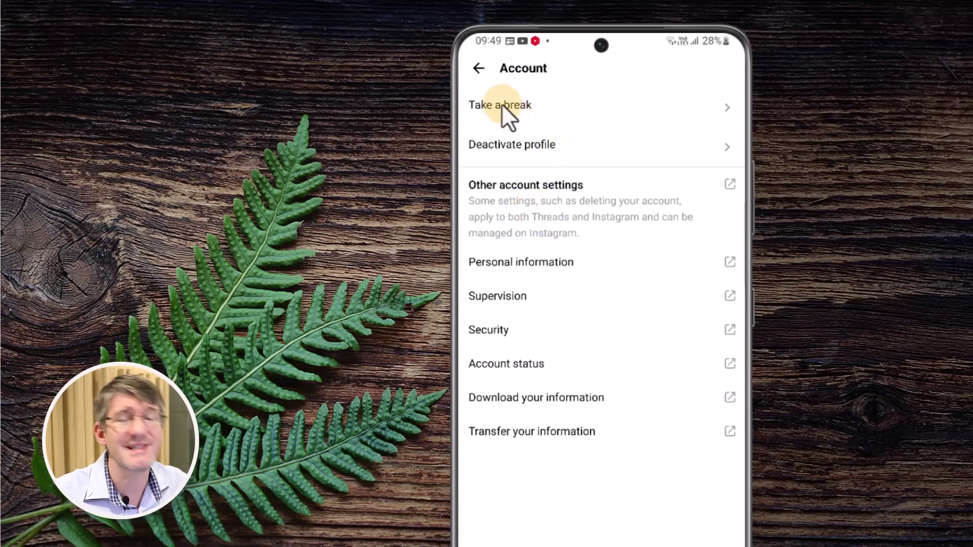
click(504, 103)
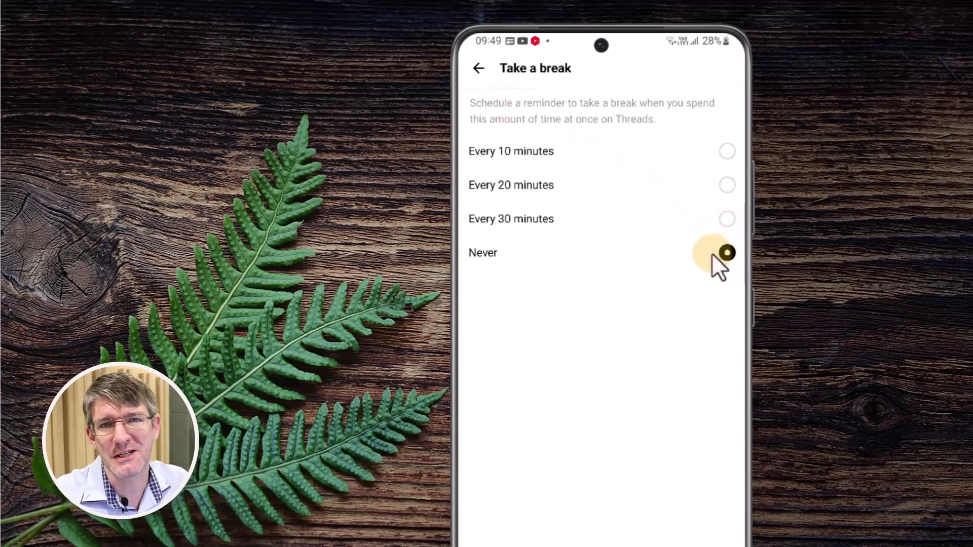
click(485, 72)
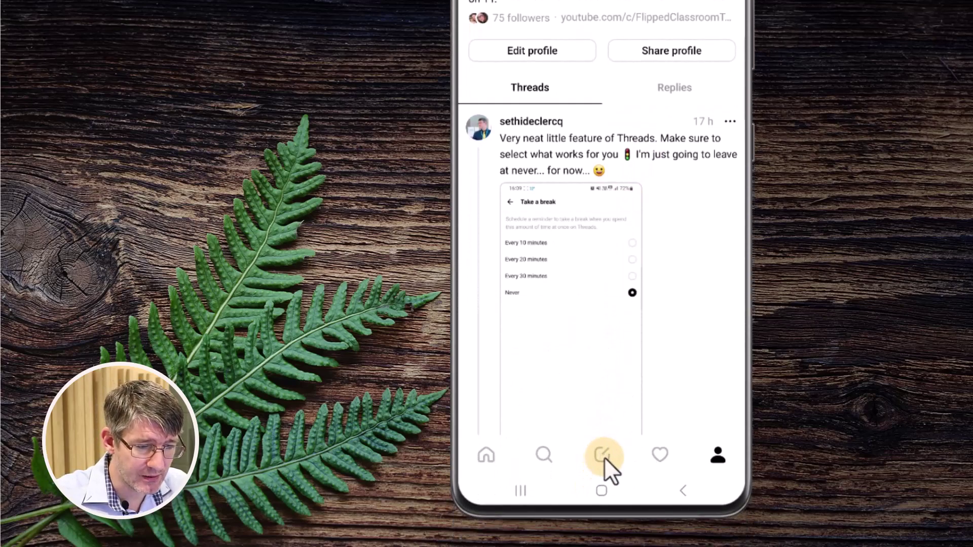
Write a new thread 'Having great fun exploring the Threads app for a recent video.' and open Gallery.
click(603, 456)
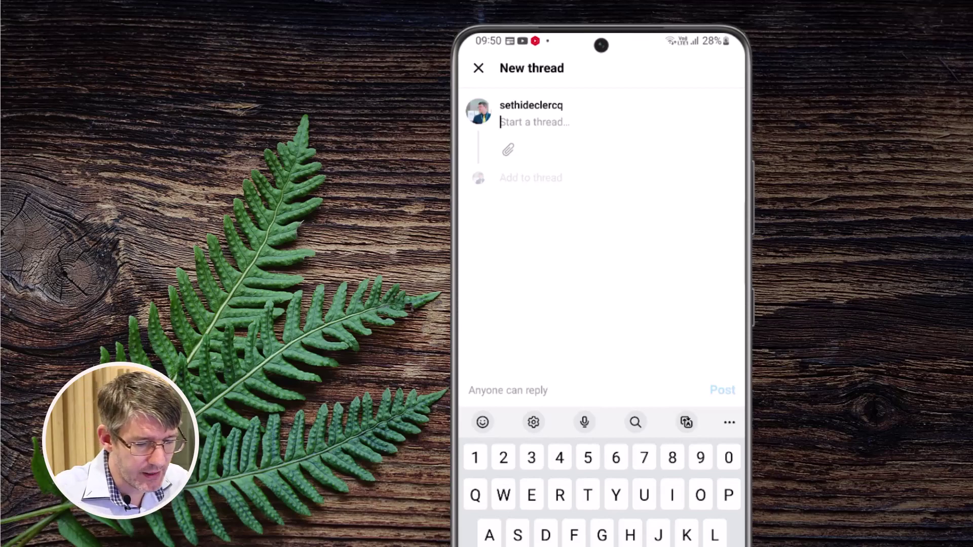
text(Having g)
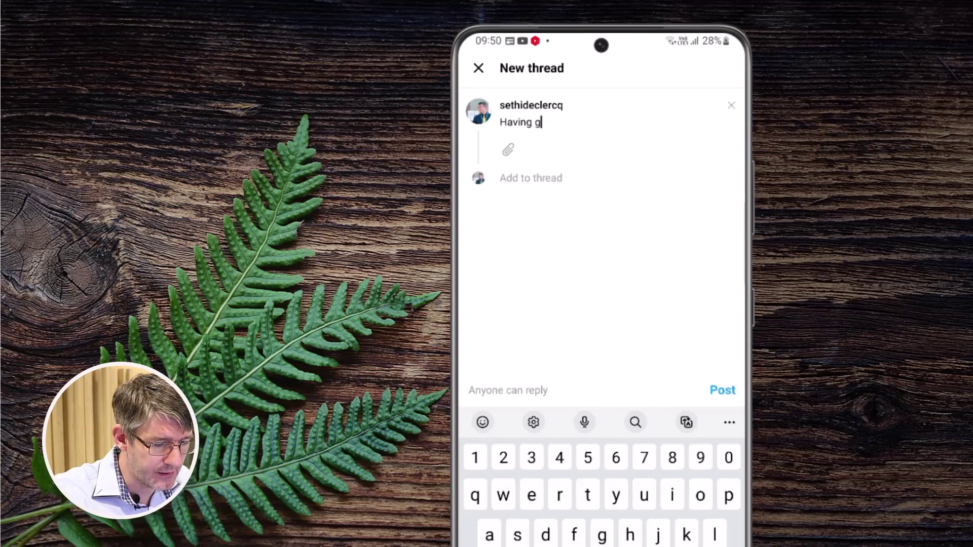
text(reat fun explo)
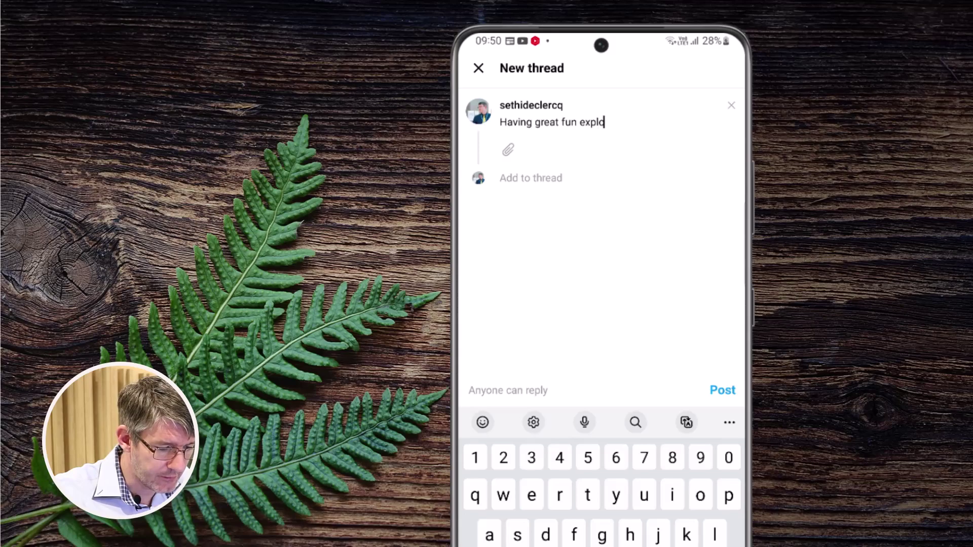
text(ring the Thread)
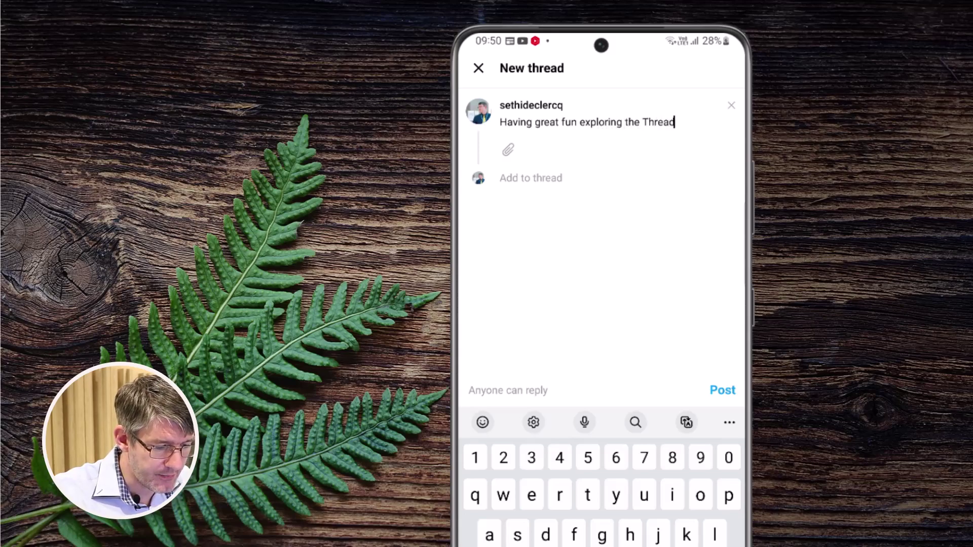
text(s app for a recent video.)
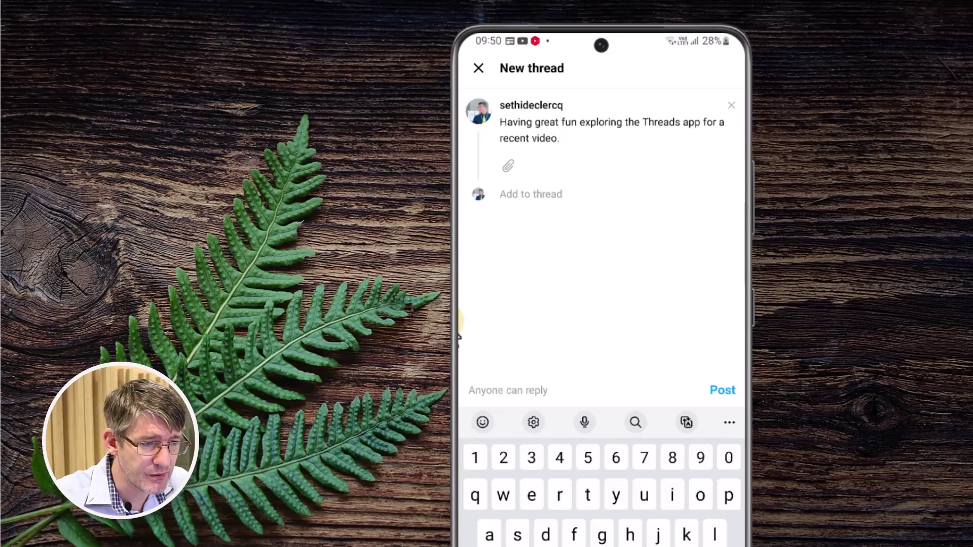
click(506, 165)
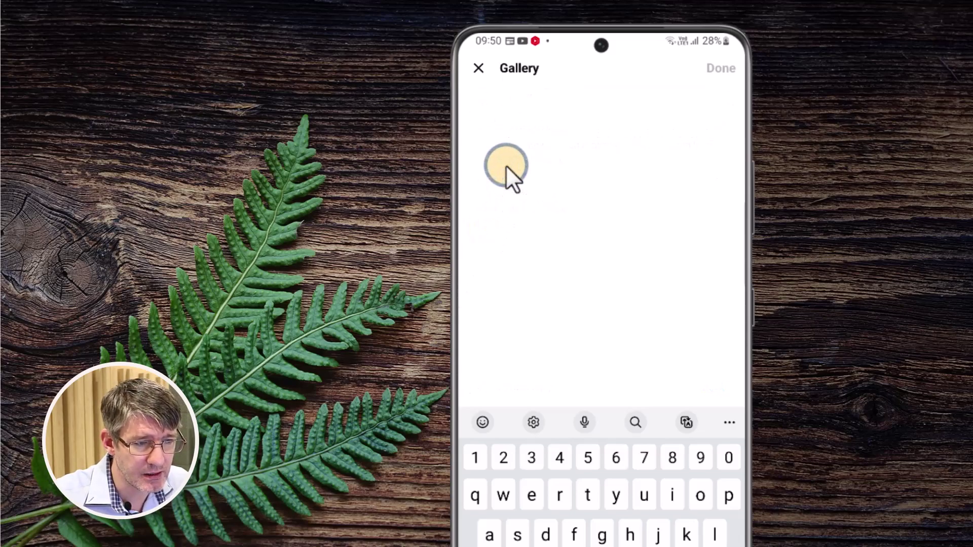
Attach only the second Threads logo image from the Gallery, dropping the THREADS BREAK picture.
click(508, 141)
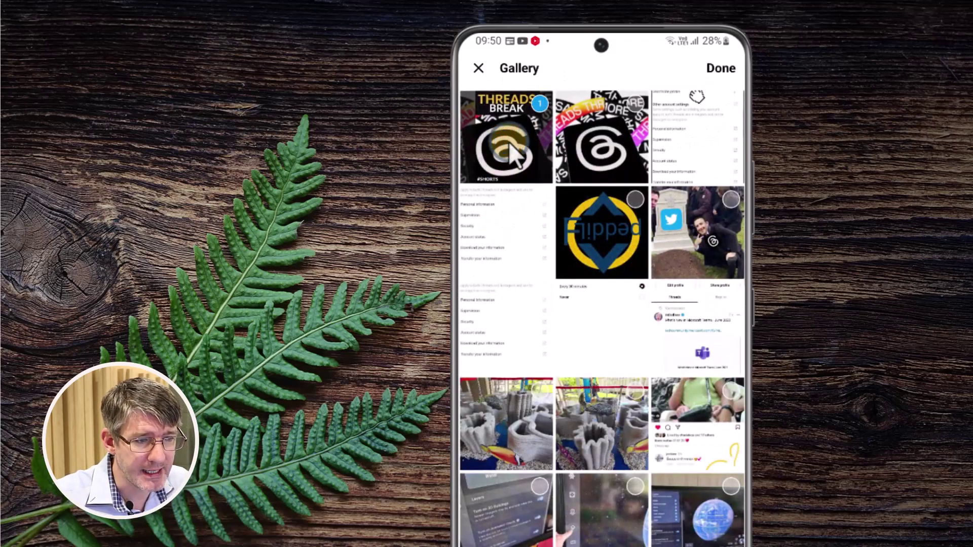
click(593, 138)
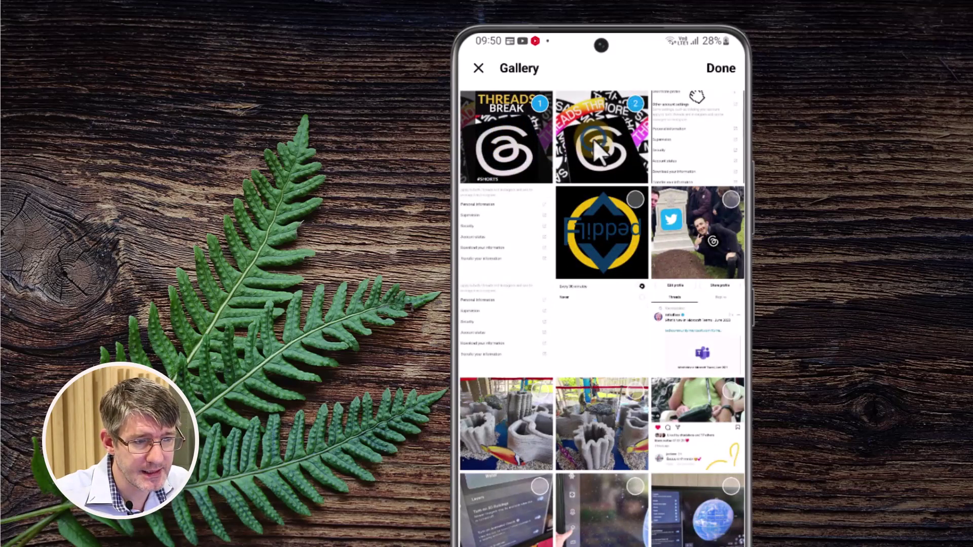
click(540, 112)
click(719, 70)
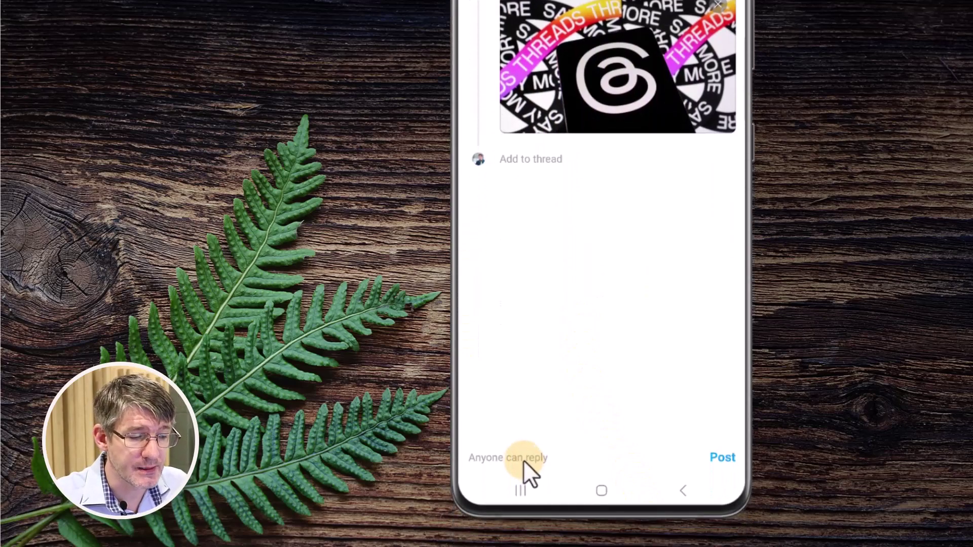
Post the thread with replies left open to anyone, then refresh the profile.
click(522, 459)
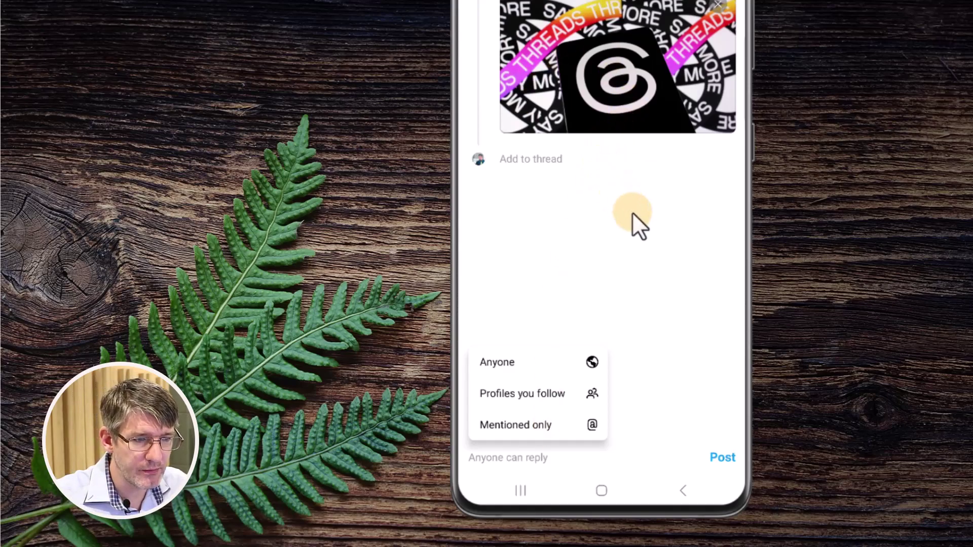
click(700, 248)
click(720, 459)
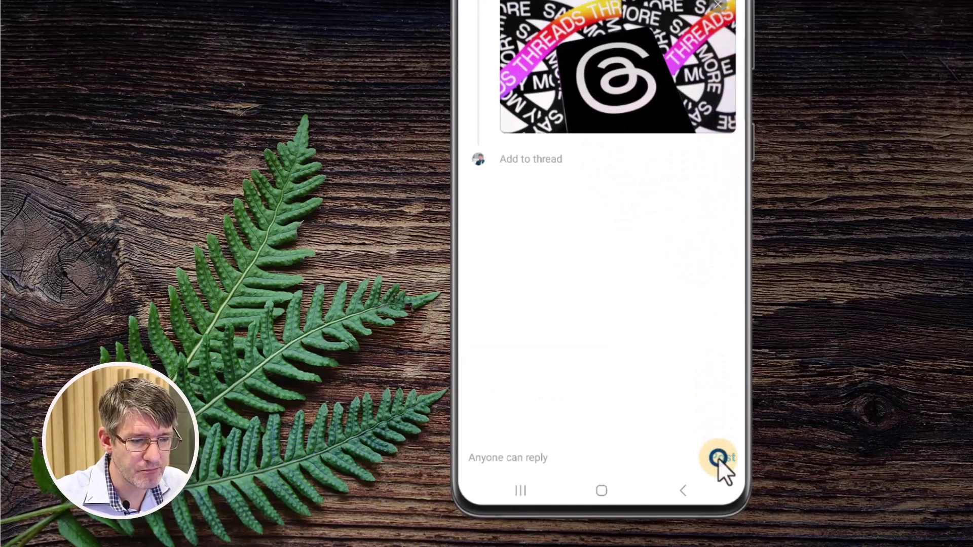
drag(619, 305, 619, 446)
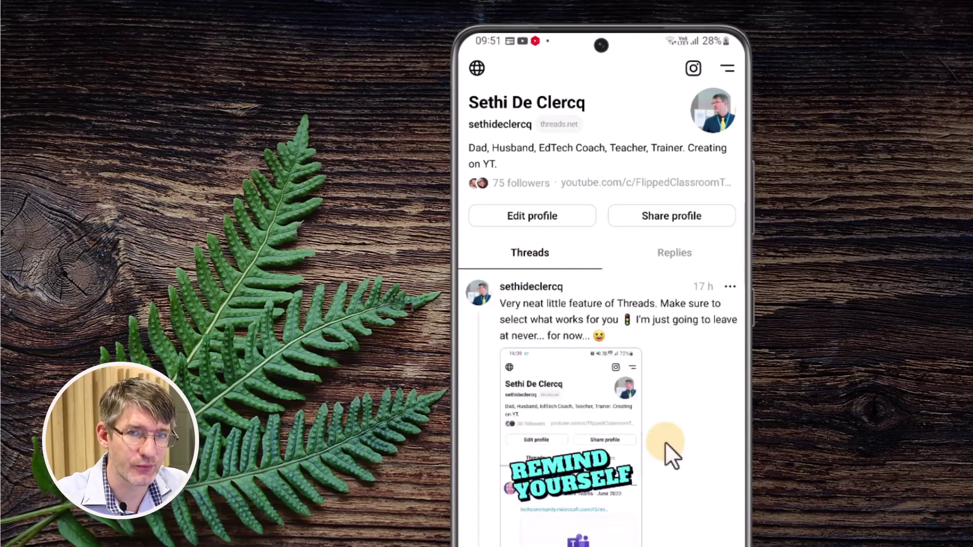
Scroll down the profile feed to the newly posted thread and its image.
scroll(665, 441, down, 5)
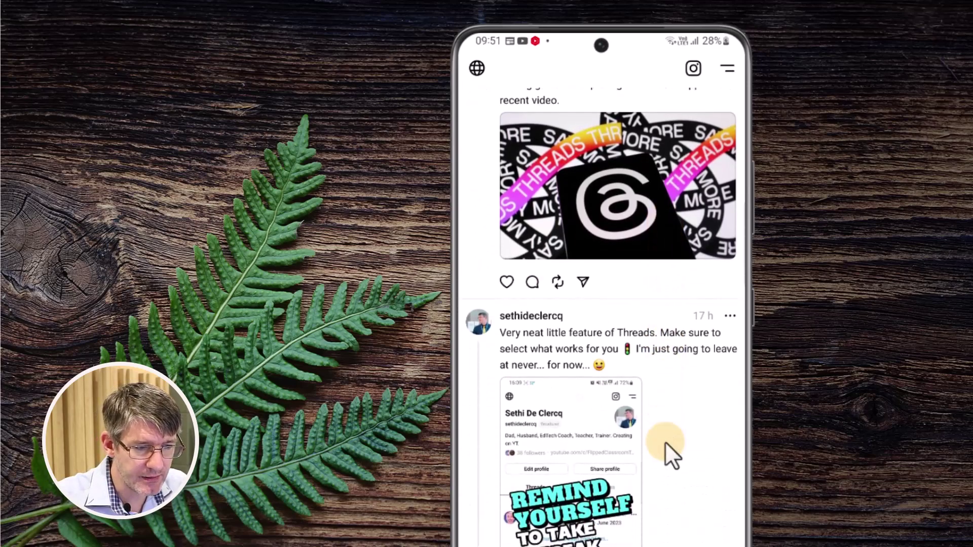
scroll(665, 441, down, 4)
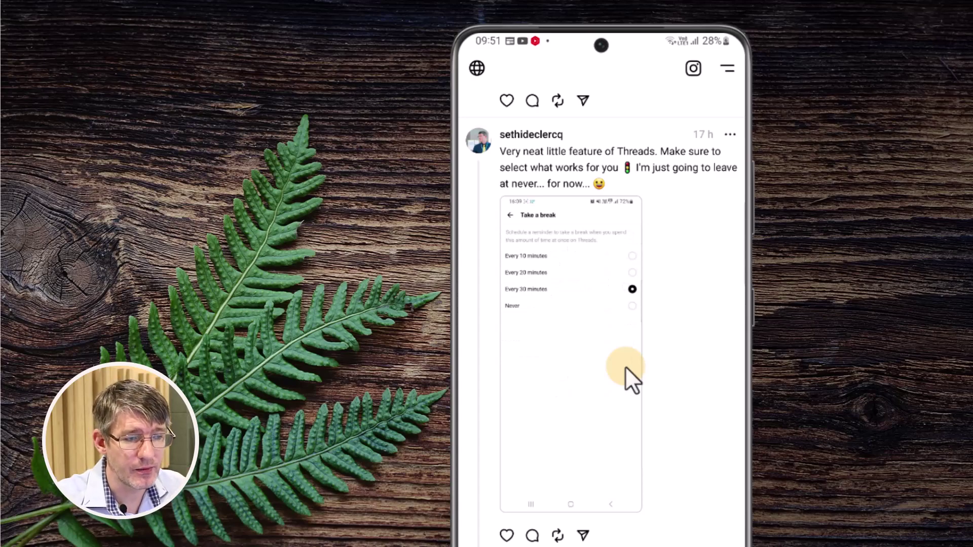
scroll(626, 367, down, 5)
scroll(626, 367, down, 6)
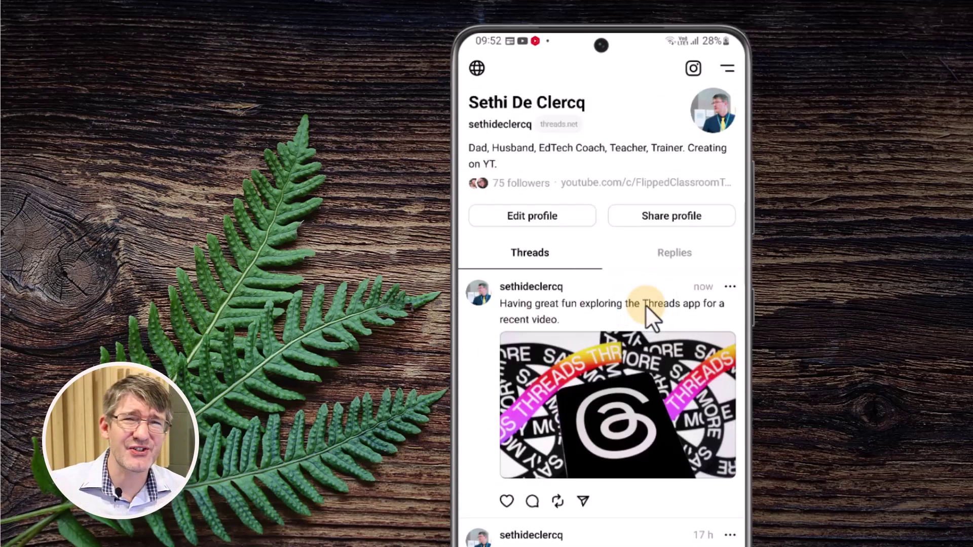
scroll(723, 270, down, 3)
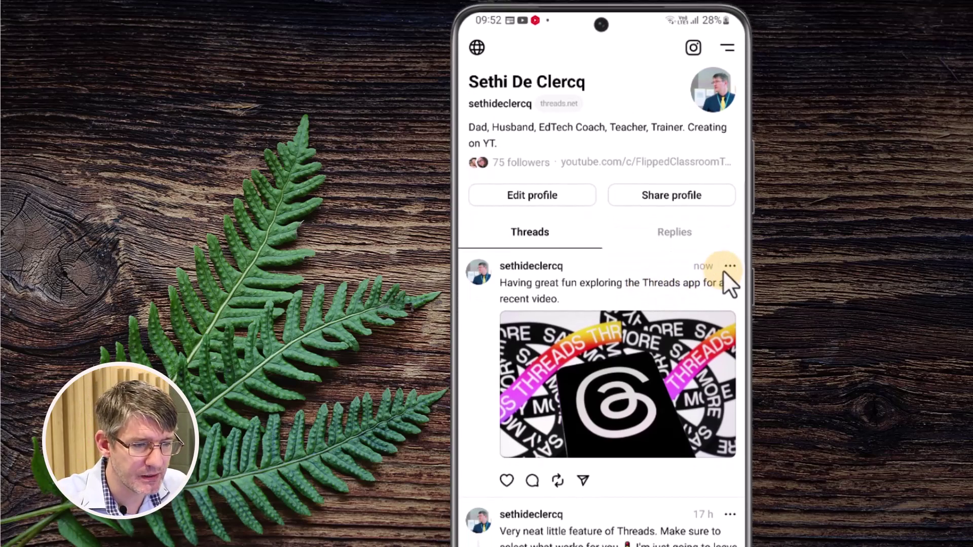
Look at the new post's options menu, close it unchanged, and go to Activity.
click(730, 122)
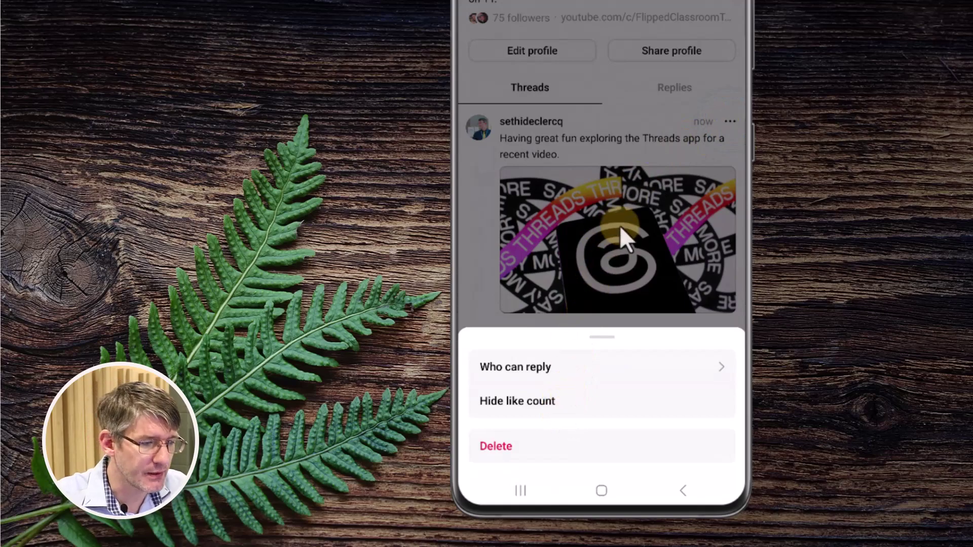
click(609, 152)
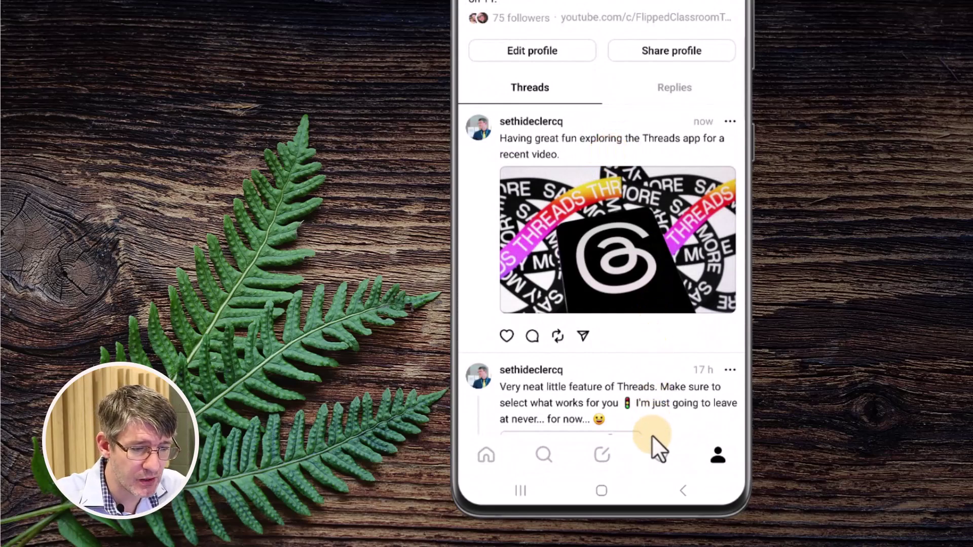
click(658, 452)
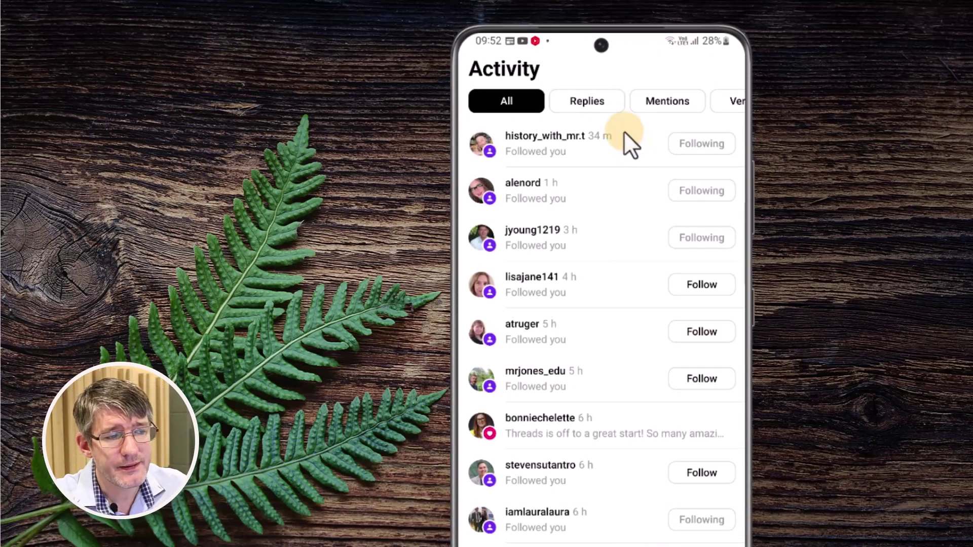
Scroll the Activity filter chips right and back left to review the categories.
scroll(603, 105, right, 2)
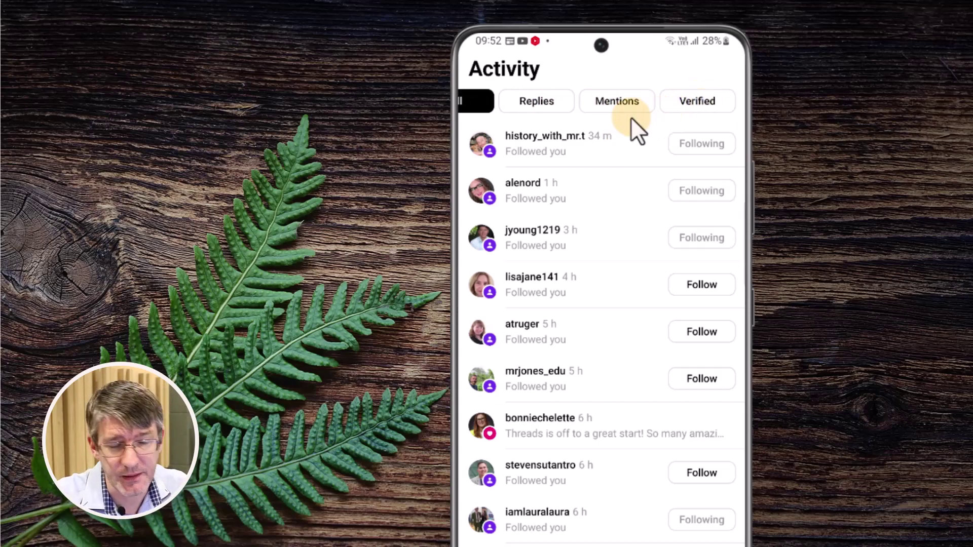
scroll(630, 114, left, 2)
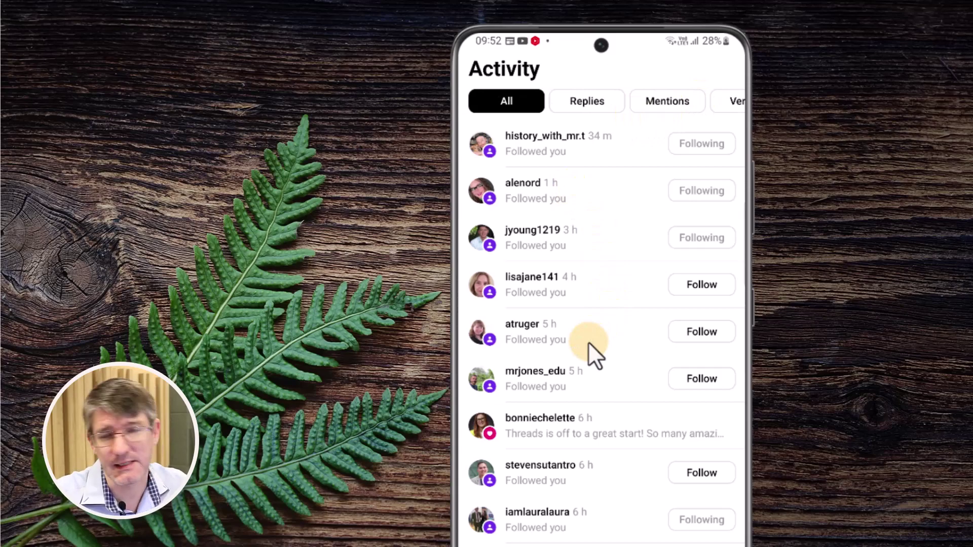